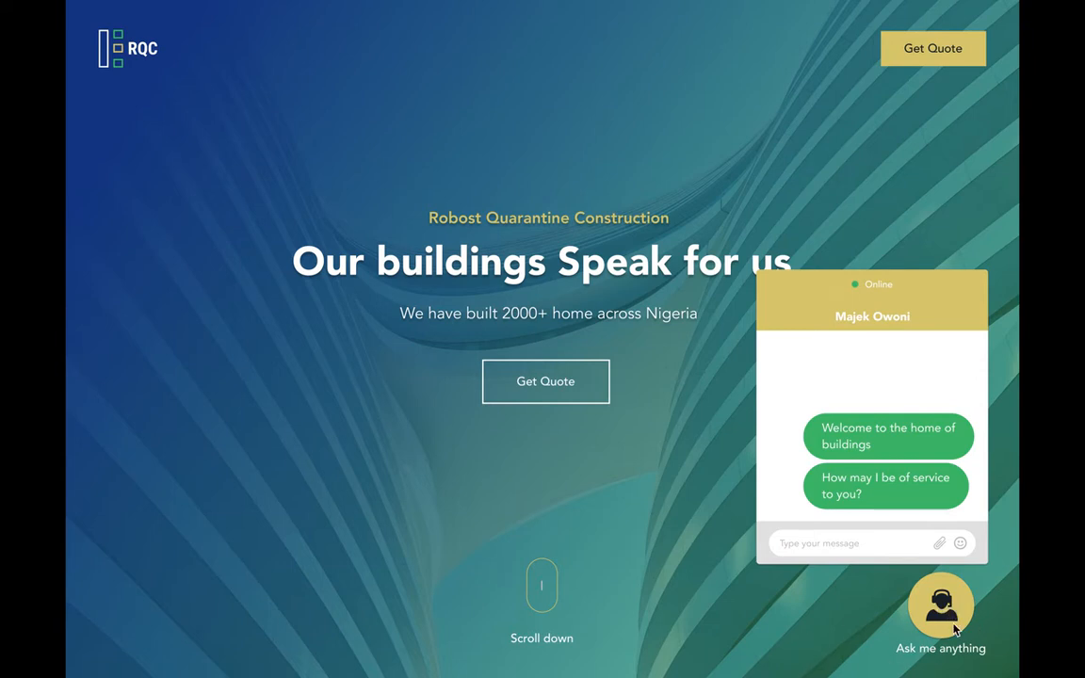
Test the "Ask me anything" button on the prototype's home screen by opening and closing the support chat panel
{"action": "left_click", "coordinate": [955, 629]}
{"action": "left_click", "coordinate": [954, 630]}
{"action": "left_click", "coordinate": [955, 629]}
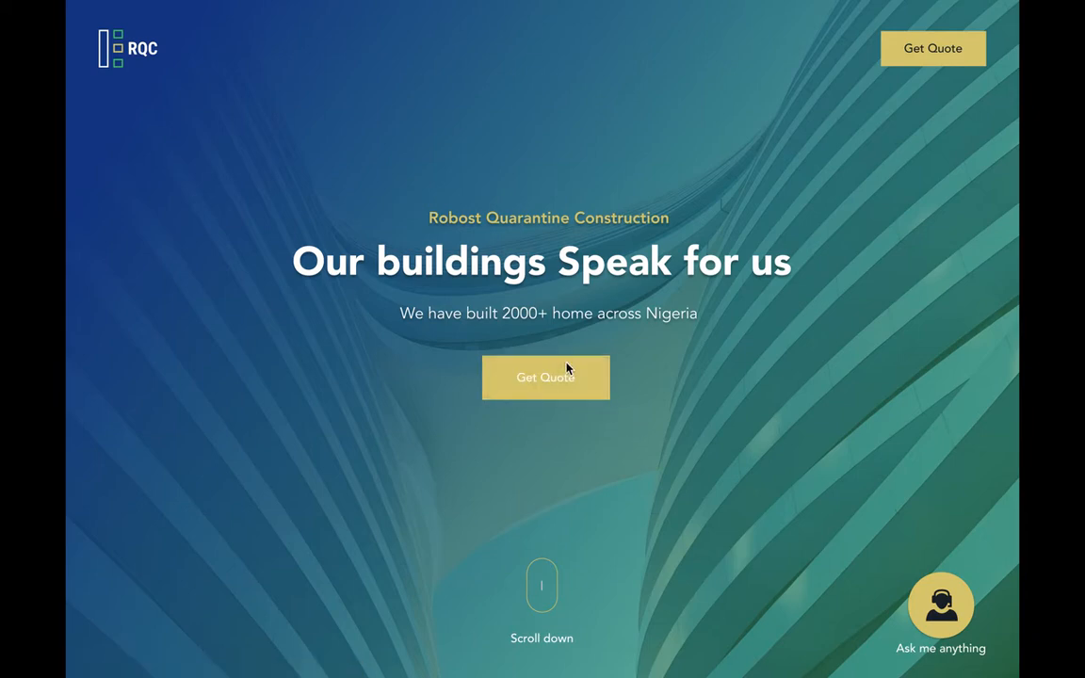
Go to the "We are Earth Movers" screen of the prototype and repeatedly open and close its support chat panel
{"action": "scroll", "coordinate": [724, 149], "scroll_direction": "down", "scroll_amount": 6}
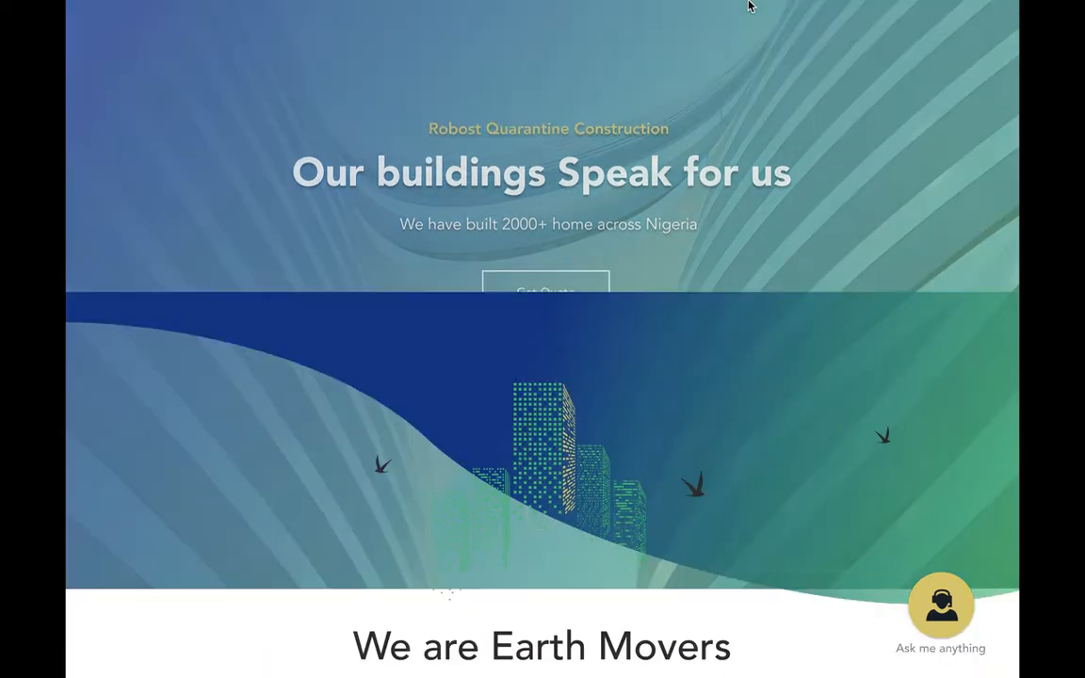
{"action": "mouse_move", "coordinate": [625, 664]}
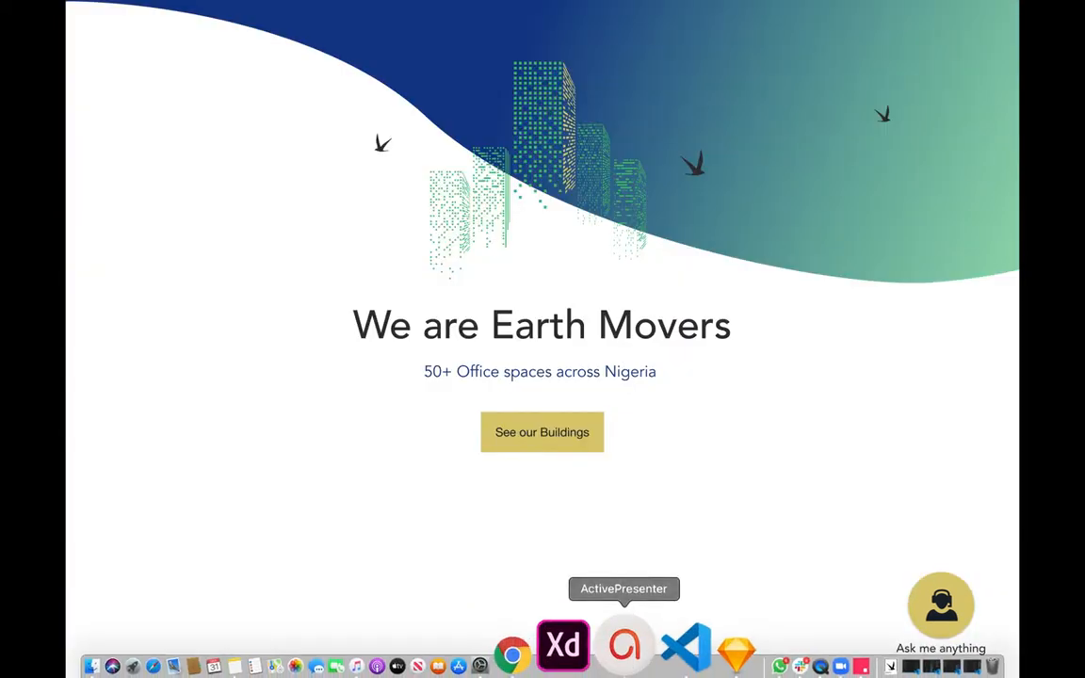
{"action": "left_click", "coordinate": [940, 615]}
{"action": "left_click", "coordinate": [940, 615]}
{"action": "left_click", "coordinate": [940, 614]}
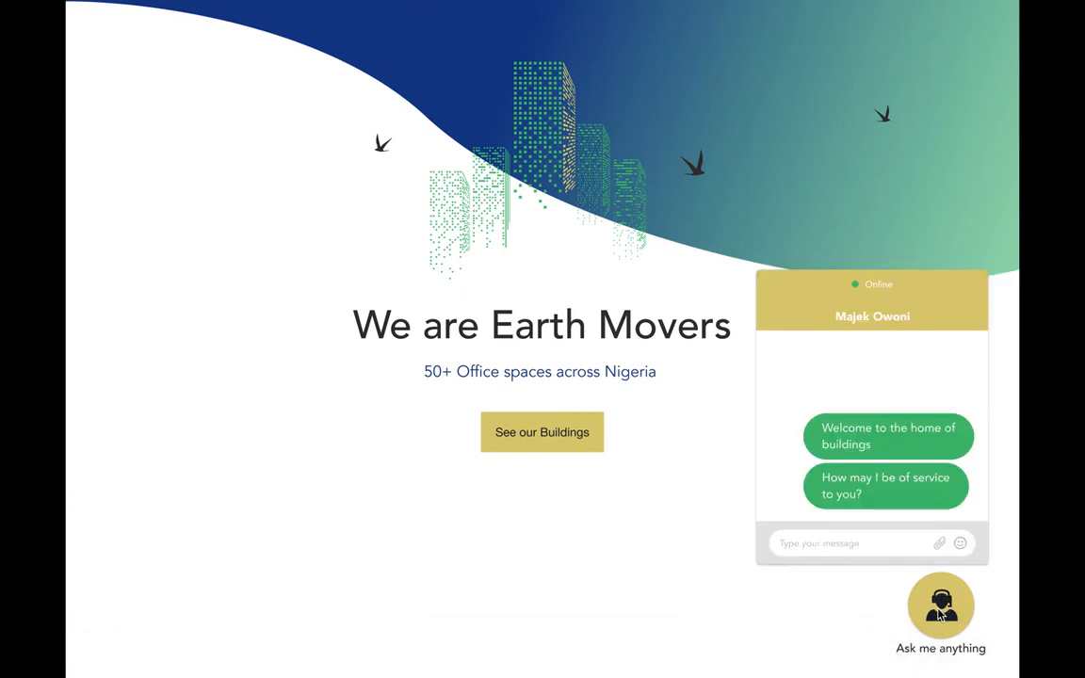
{"action": "left_click", "coordinate": [940, 615]}
{"action": "left_click", "coordinate": [940, 615]}
{"action": "left_click", "coordinate": [940, 614]}
{"action": "left_click", "coordinate": [933, 616]}
{"action": "left_click", "coordinate": [943, 604]}
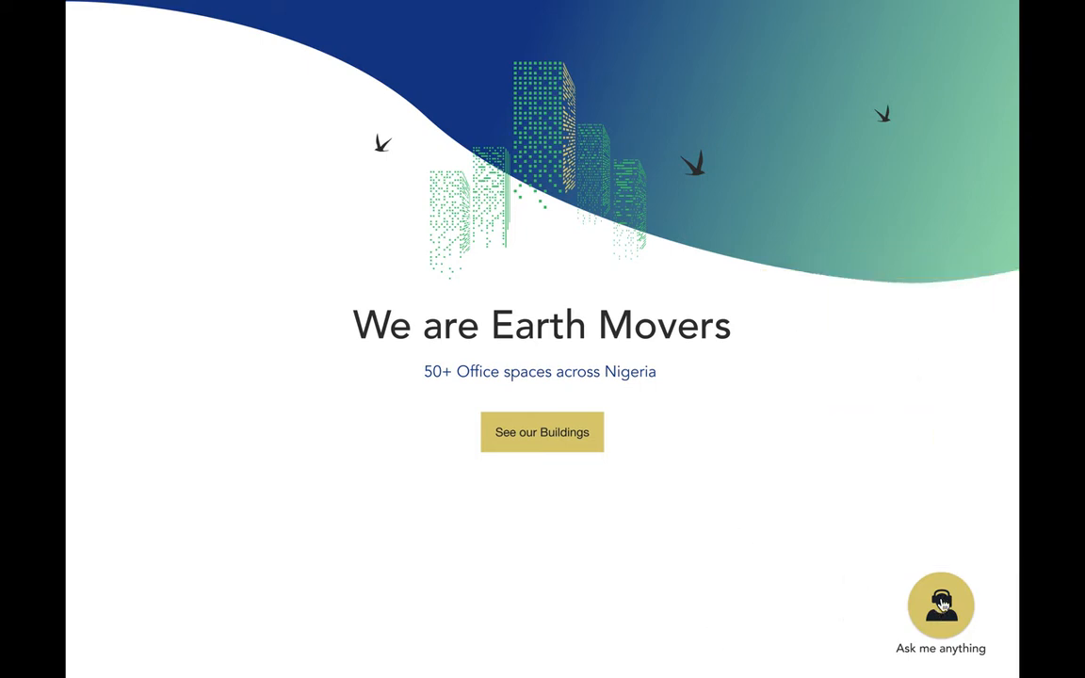
{"action": "left_click", "coordinate": [943, 606]}
{"action": "left_click", "coordinate": [944, 606]}
Return to the prototype's home screen and check that its support chat panel opens and closes
{"action": "scroll", "coordinate": [579, 405], "scroll_direction": "up", "scroll_amount": 2}
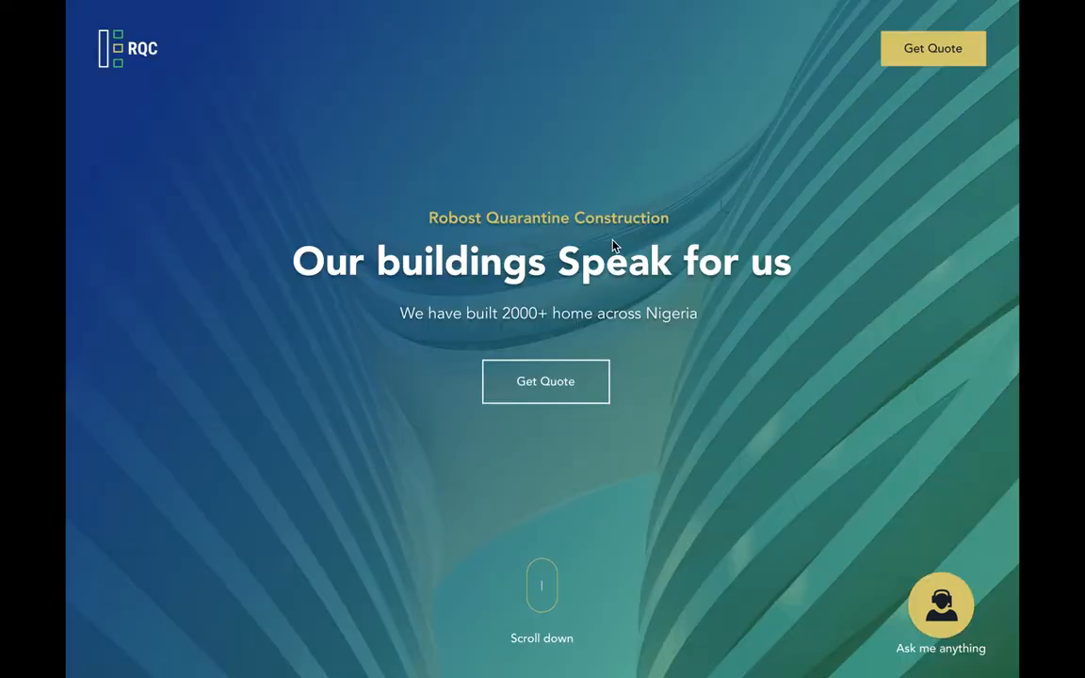
{"action": "left_click", "coordinate": [945, 626]}
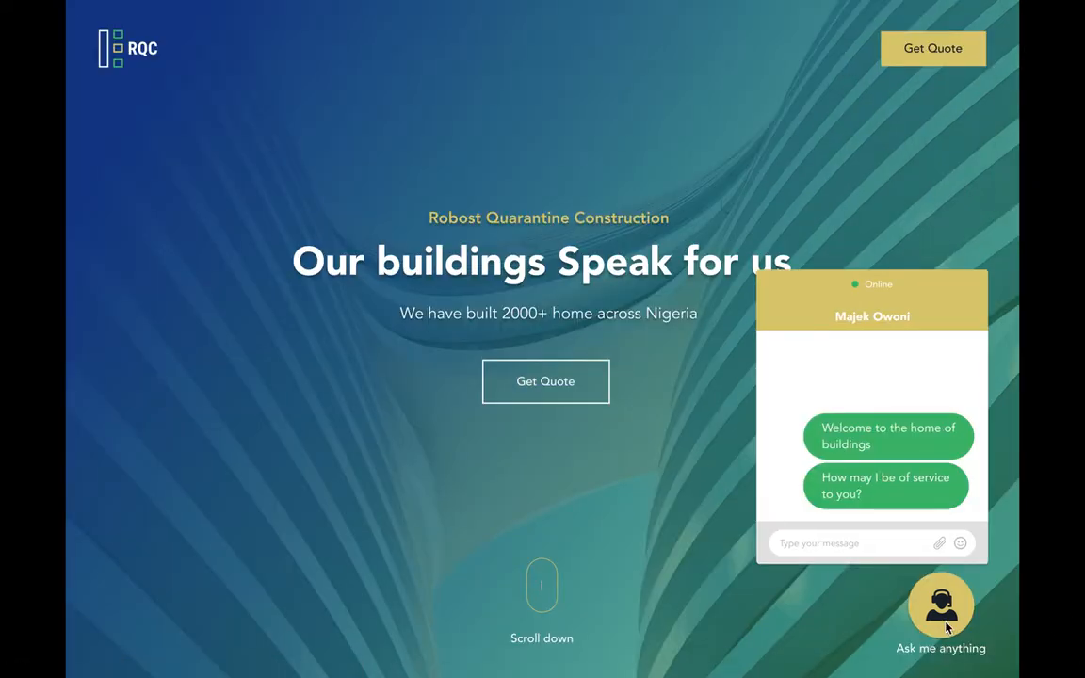
{"action": "left_click", "coordinate": [935, 619]}
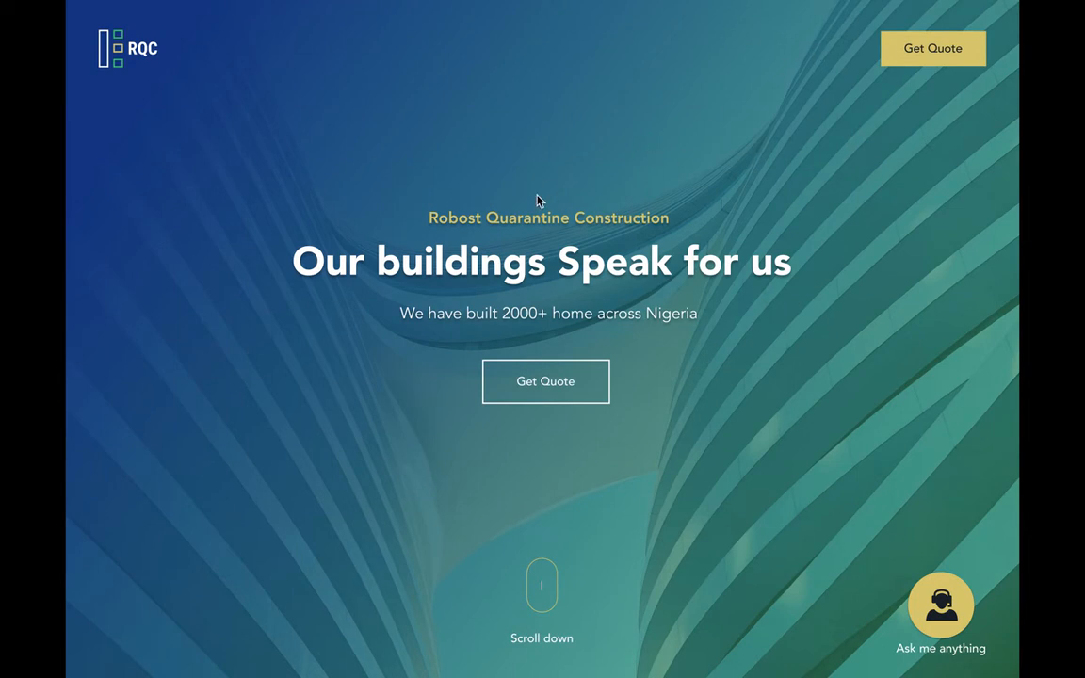
Leave the full-screen prototype preview and examine the Desktop and Support panel frames in the original design file
{"action": "key", "text": "Escape"}
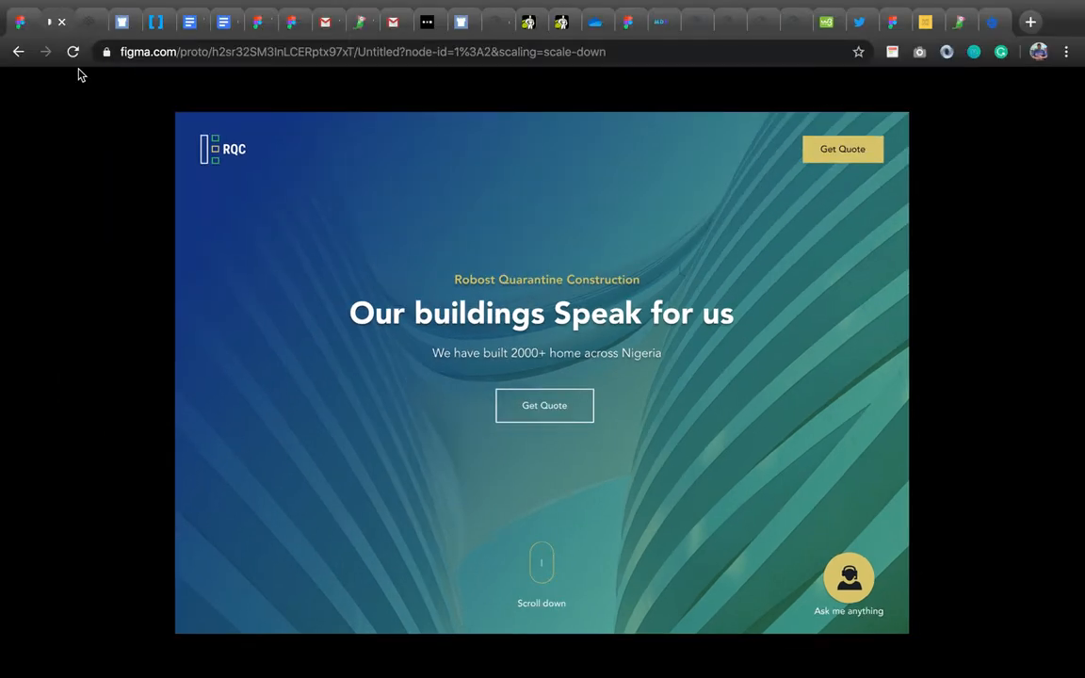
{"action": "left_click", "coordinate": [20, 26]}
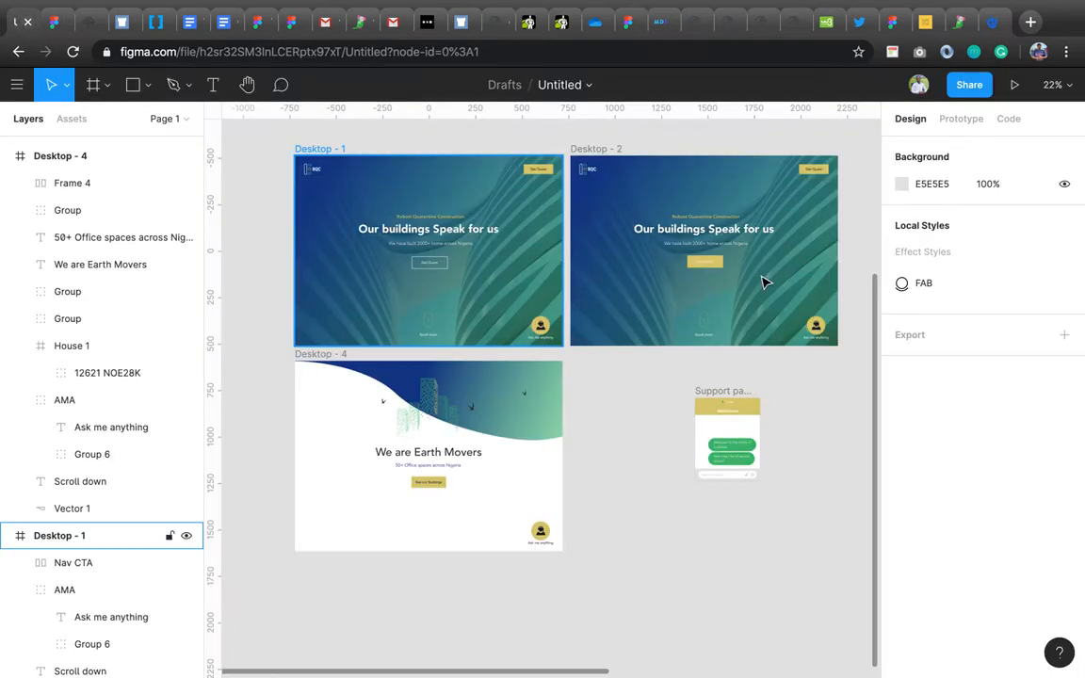
{"action": "left_click", "coordinate": [495, 324]}
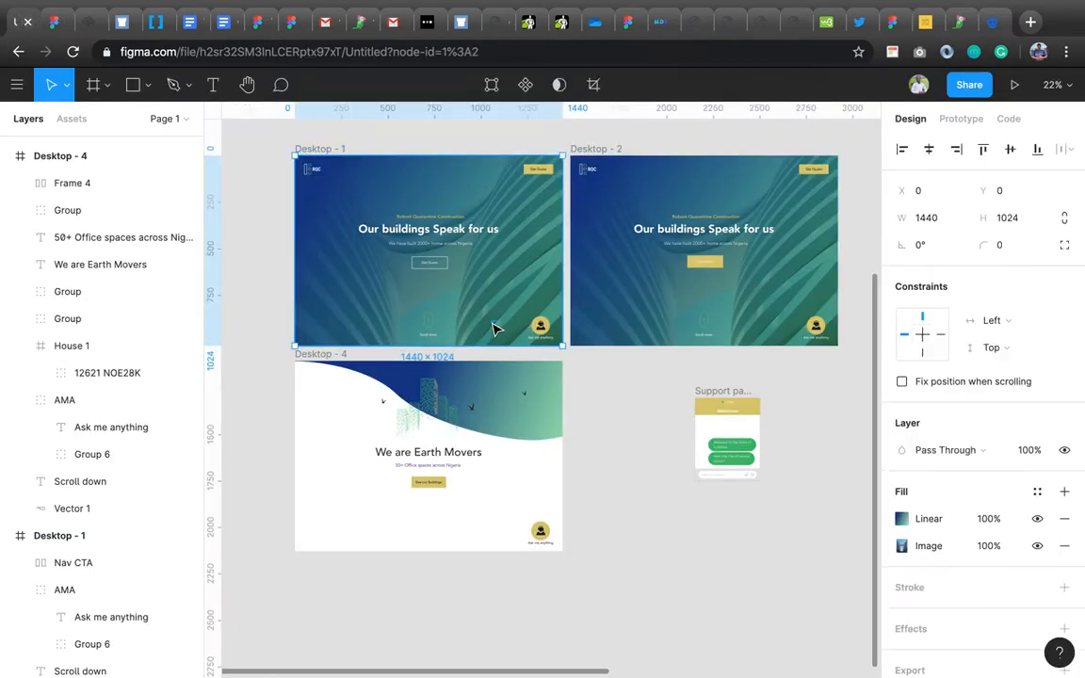
{"action": "left_click", "coordinate": [603, 387]}
{"action": "scroll", "coordinate": [603, 388], "scroll_direction": "right", "scroll_amount": 1}
{"action": "scroll", "coordinate": [604, 388], "scroll_direction": "right", "scroll_amount": 1}
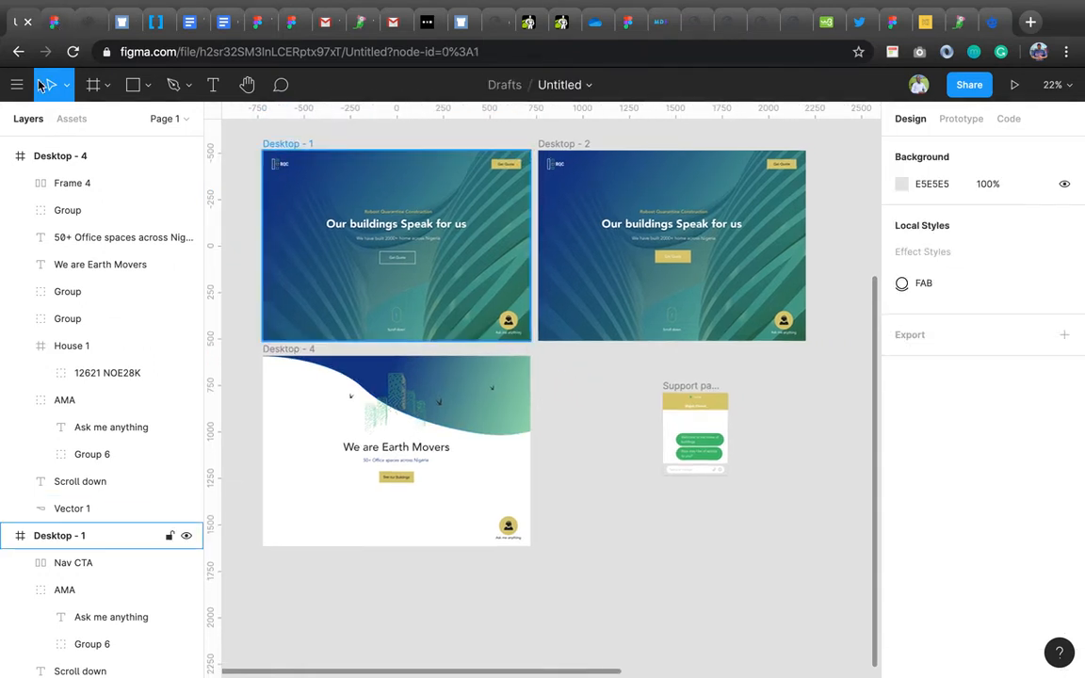
{"action": "left_click", "coordinate": [56, 21]}
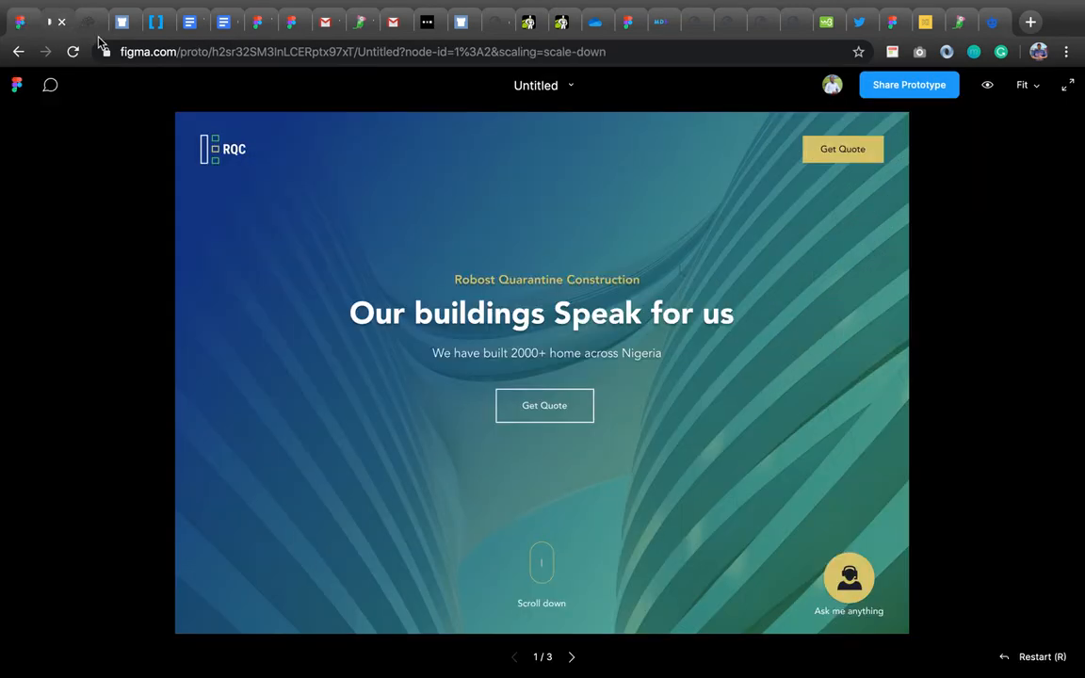
{"action": "left_click", "coordinate": [93, 30]}
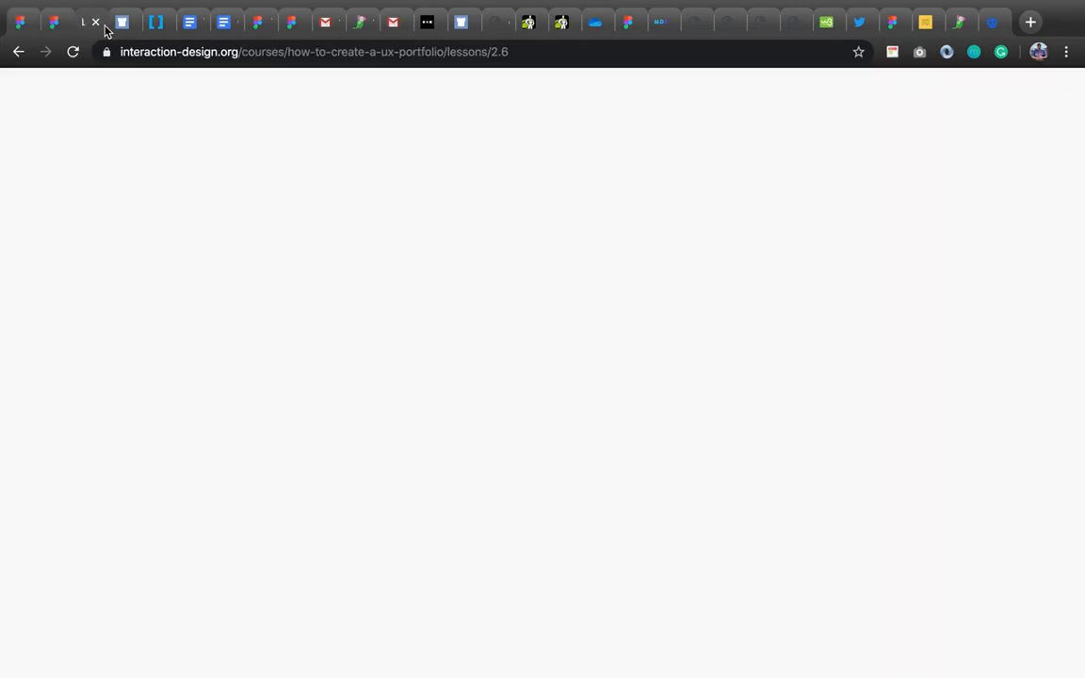
{"action": "left_click", "coordinate": [13, 28]}
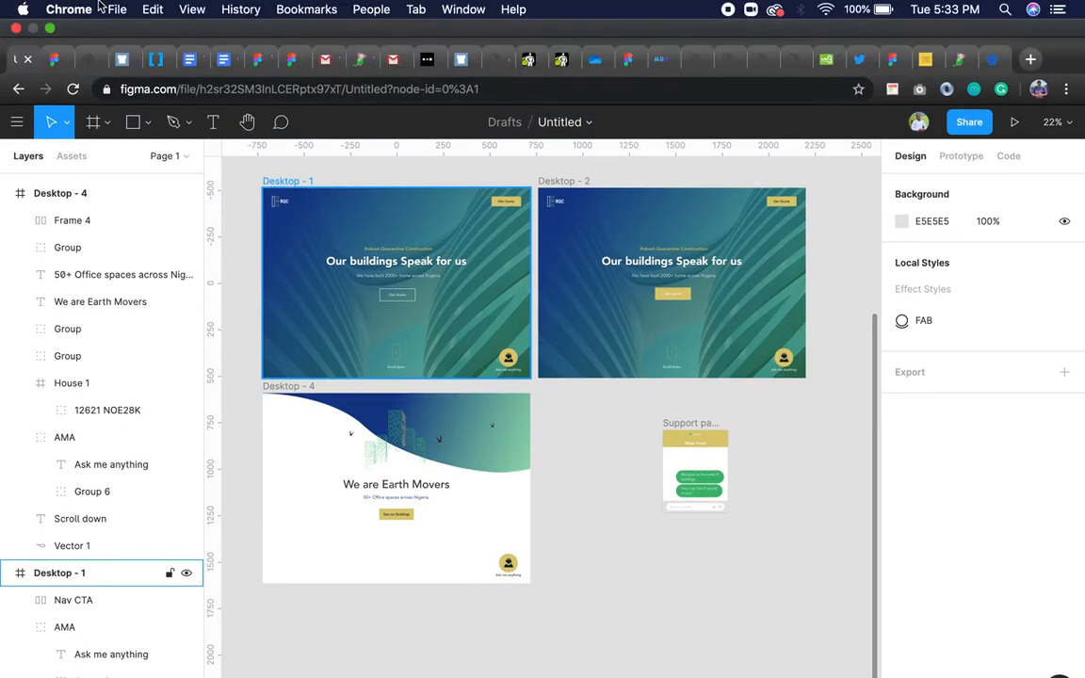
Open figma.com in a new browser window and create a new draft file
{"action": "left_click", "coordinate": [117, 9]}
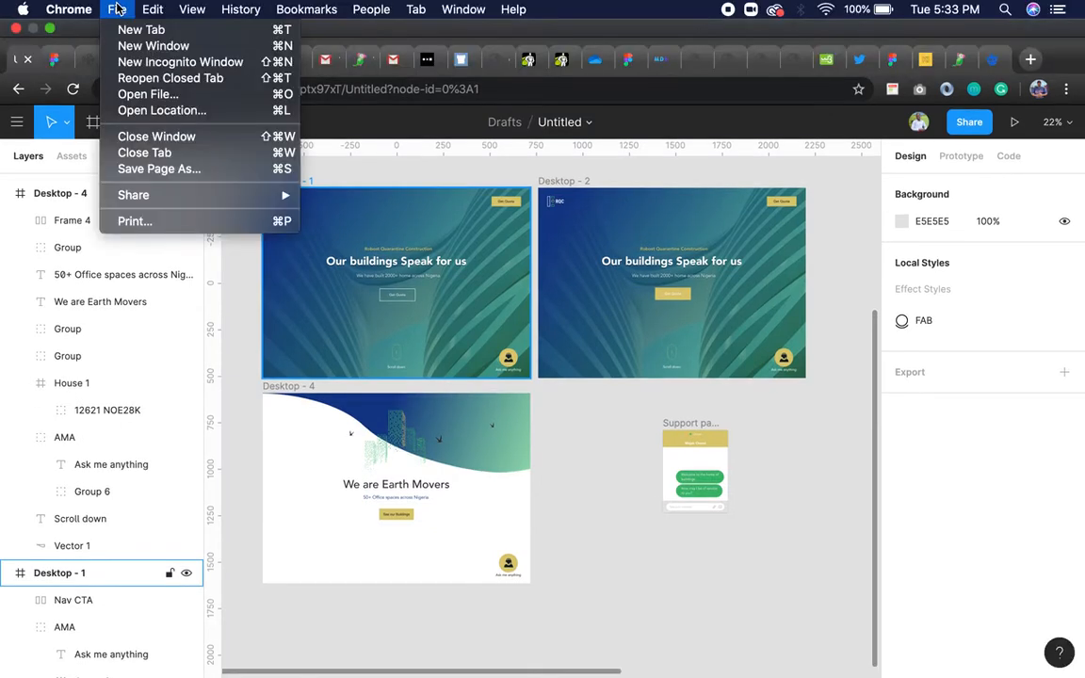
{"action": "left_click", "coordinate": [179, 45]}
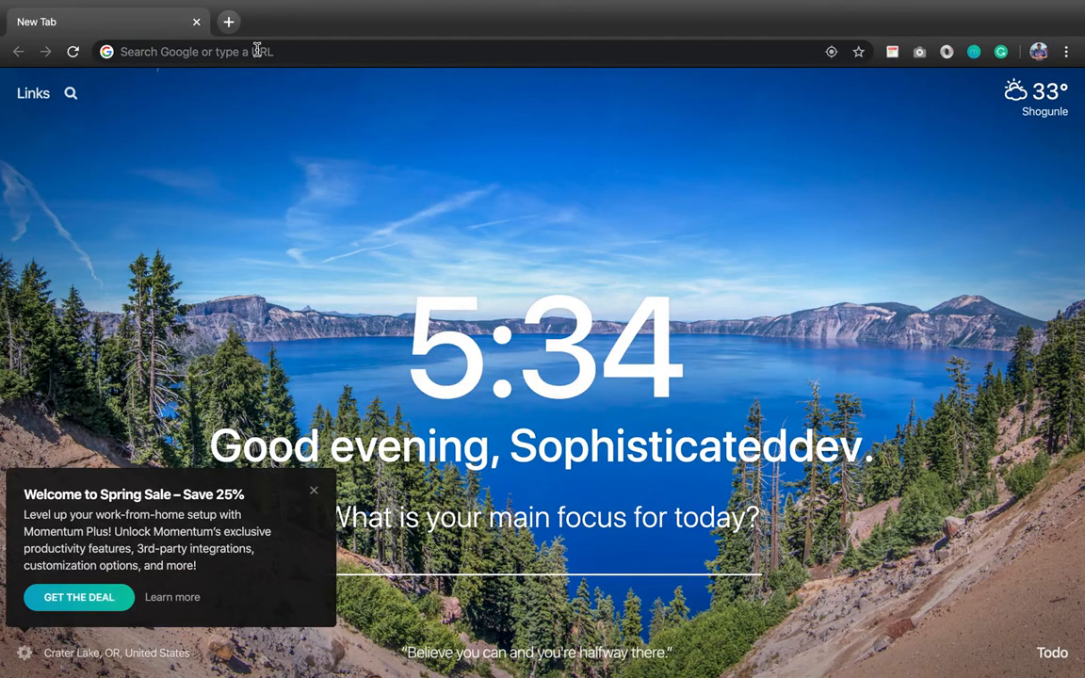
{"action": "left_click", "coordinate": [256, 51]}
{"action": "type", "text": "figm"}
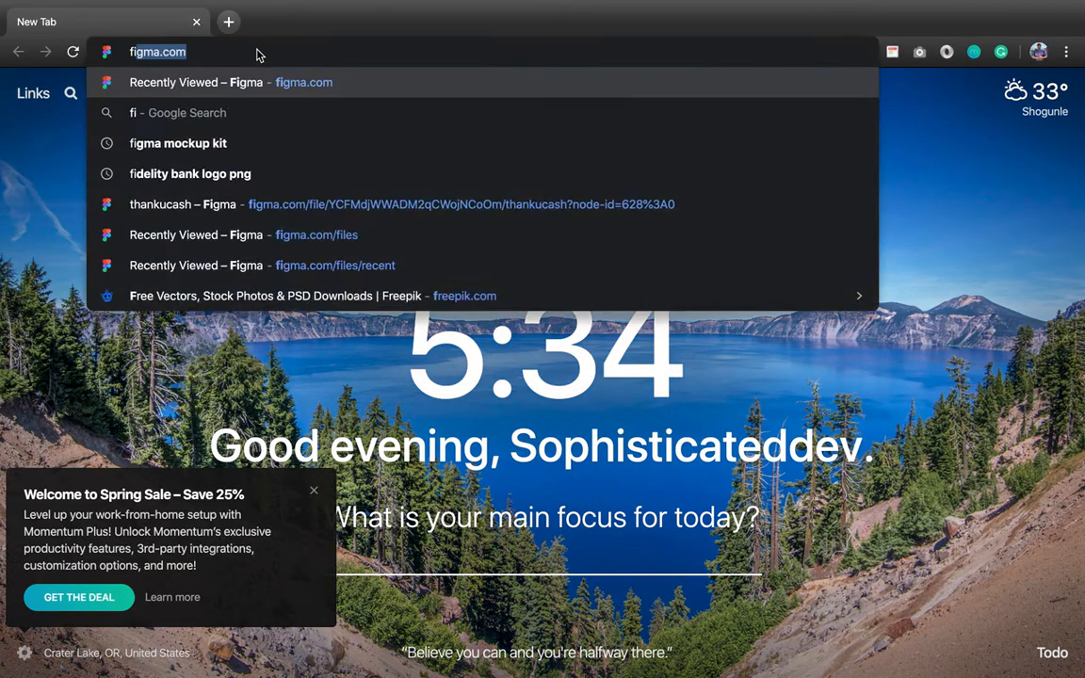
{"action": "type", "text": "a"}
{"action": "key", "text": "Return"}
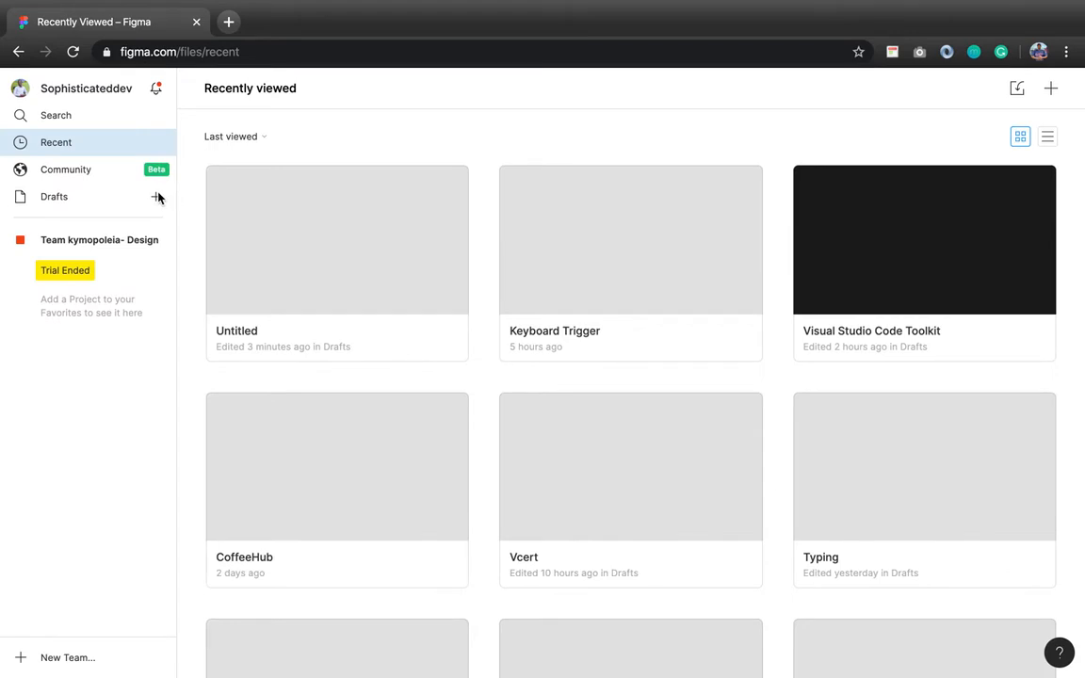
{"action": "left_click", "coordinate": [156, 199]}
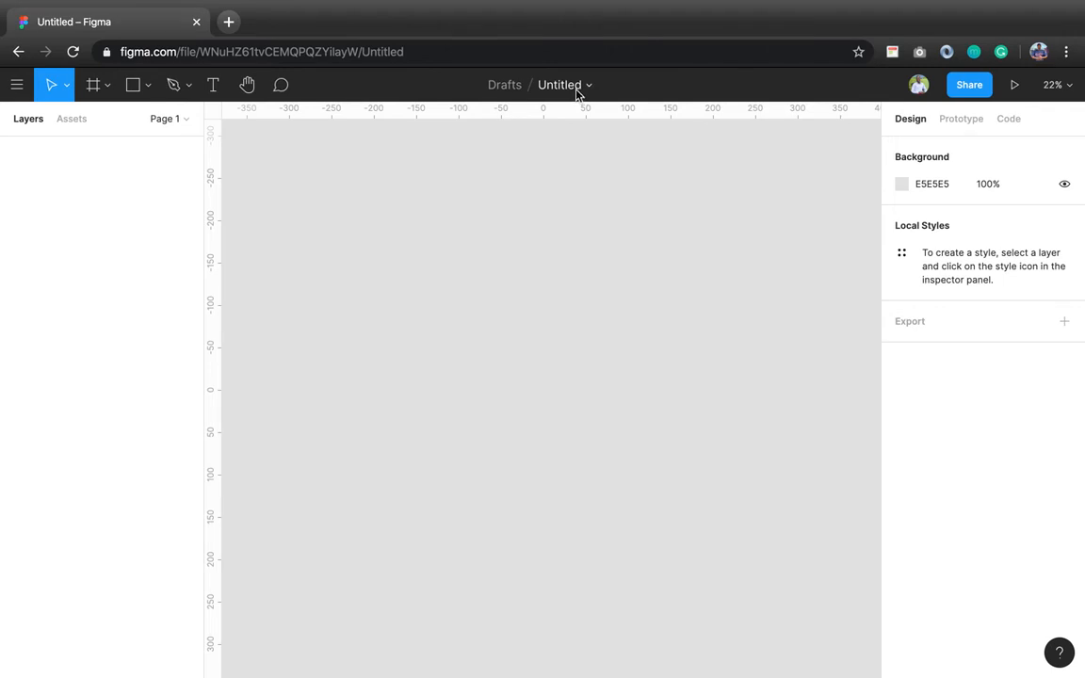
Copy all frames and objects from the original design file and paste them into the new draft file
{"action": "left_click", "coordinate": [576, 89]}
{"action": "key", "text": "ctrl+Left"}
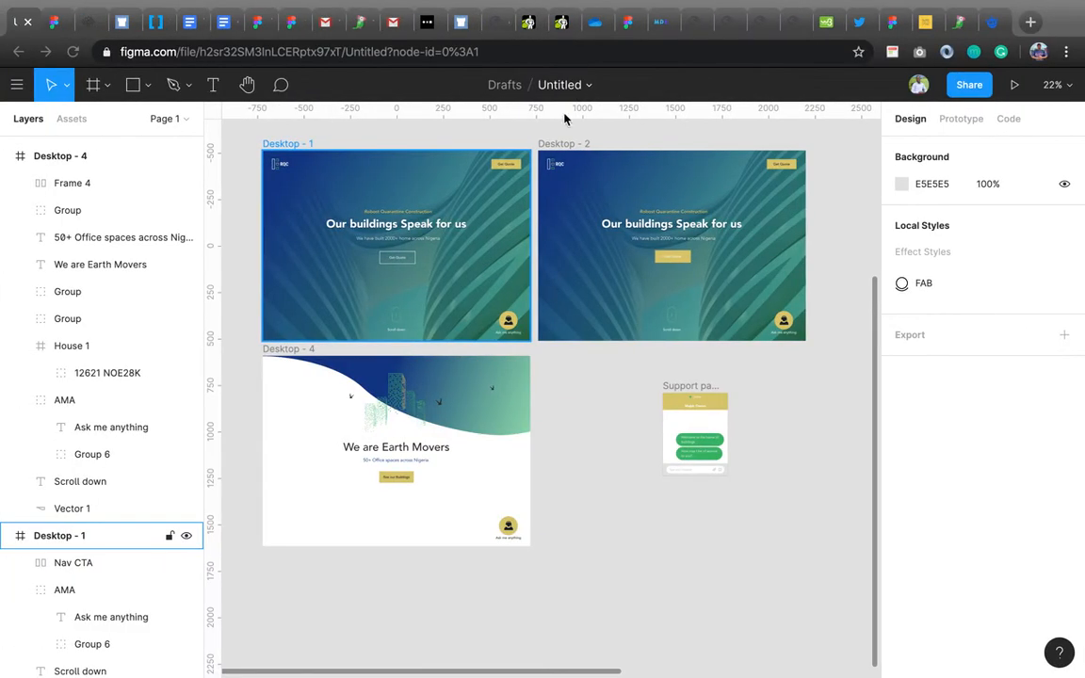
{"action": "left_click", "coordinate": [631, 451]}
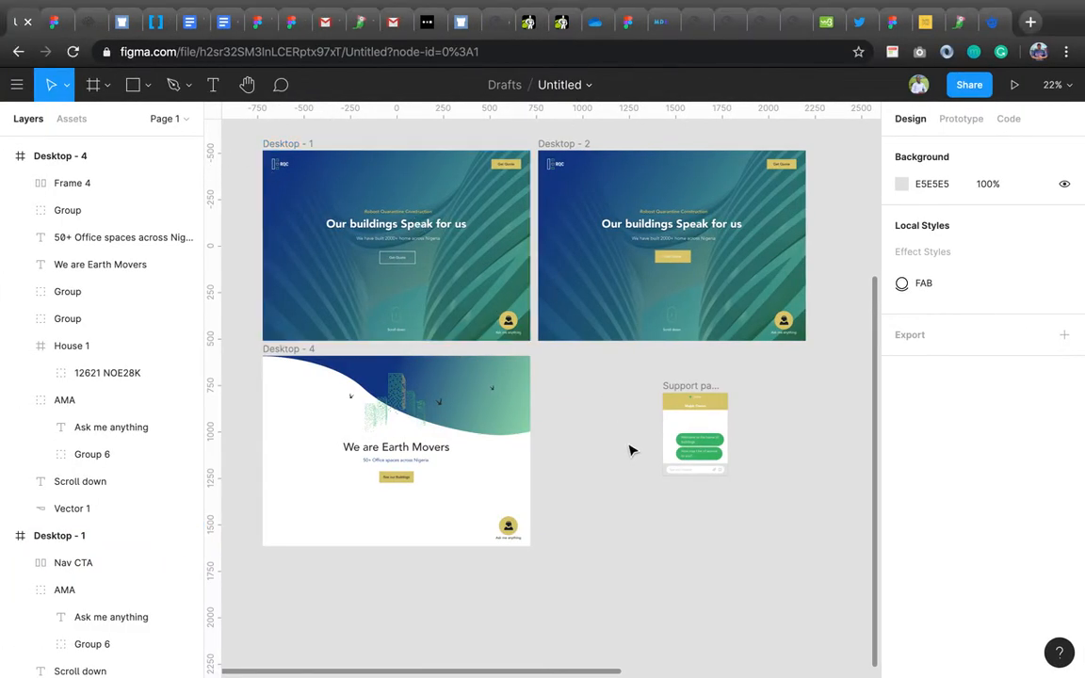
{"action": "key", "text": "super+a"}
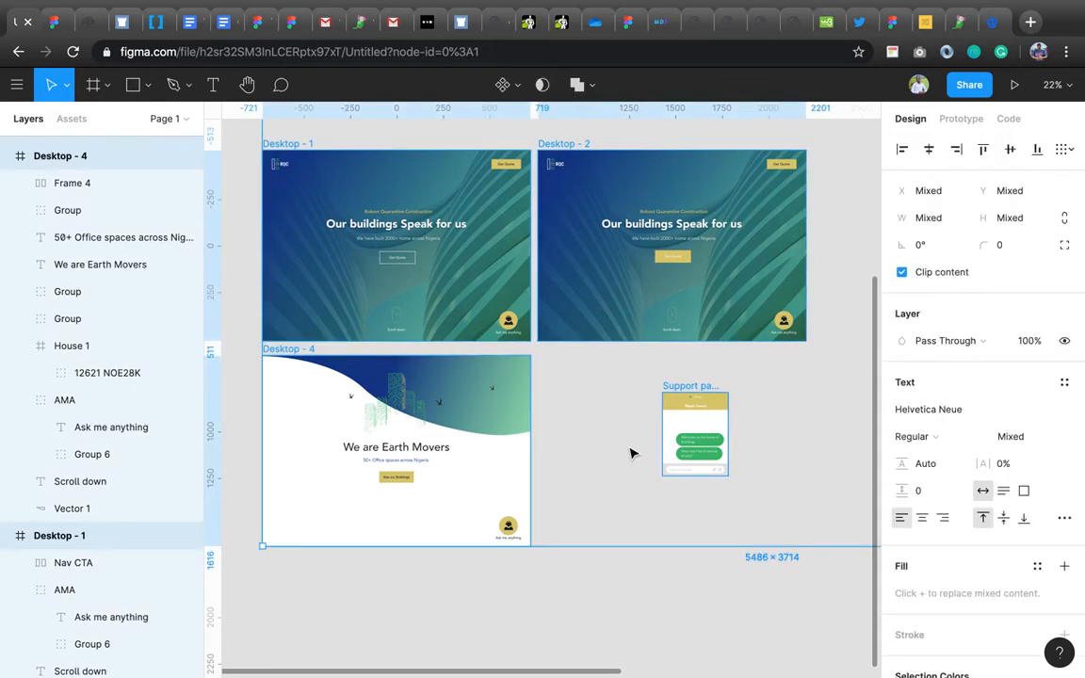
{"action": "key", "text": "ctrl+Right"}
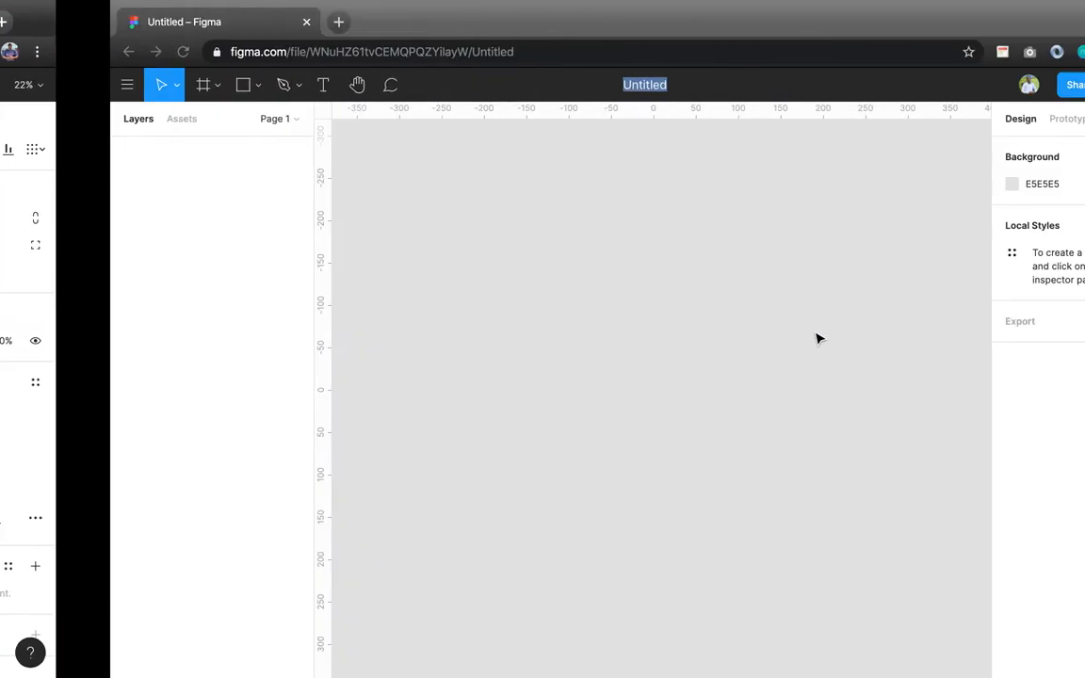
{"action": "left_click", "coordinate": [364, 271]}
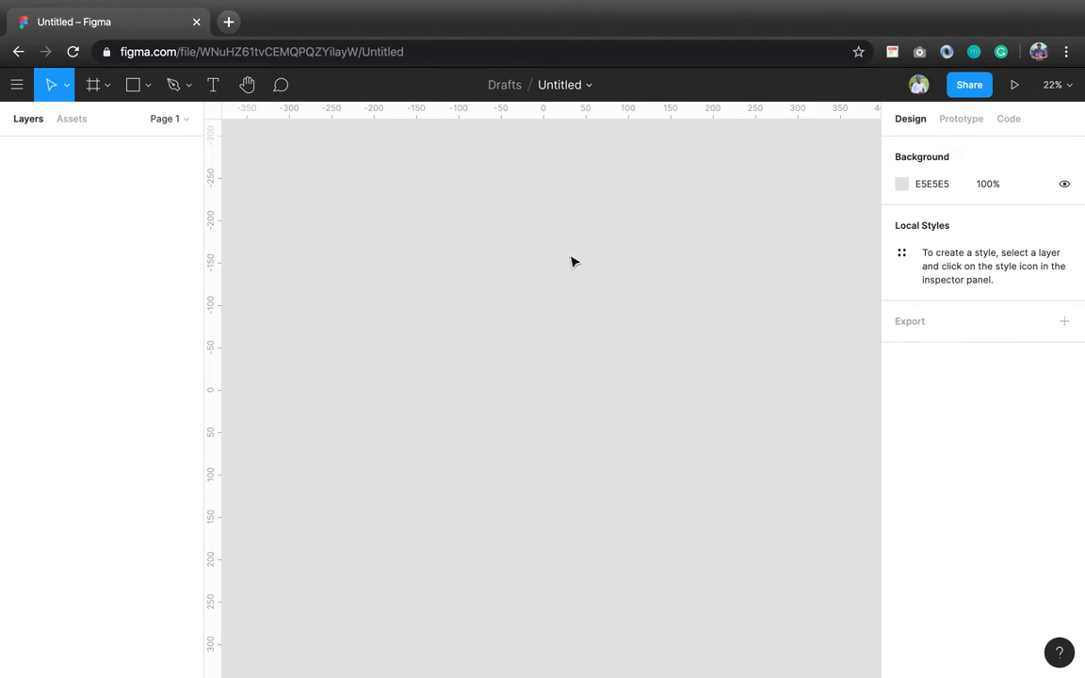
{"action": "key", "text": "ctrl+v"}
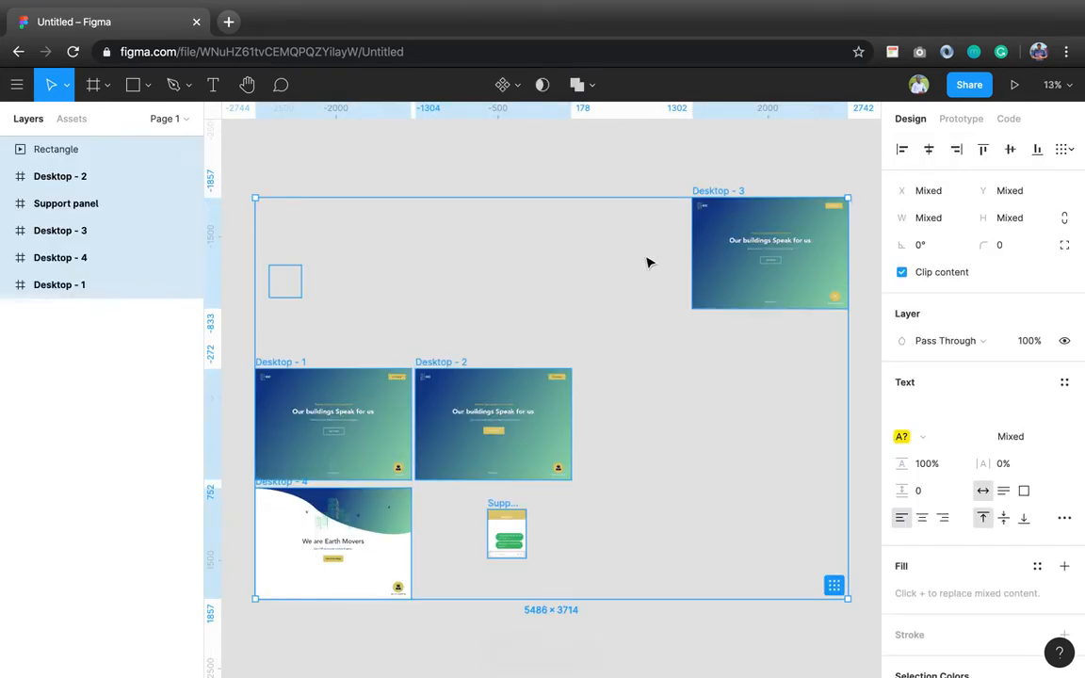
{"action": "left_click", "coordinate": [640, 178]}
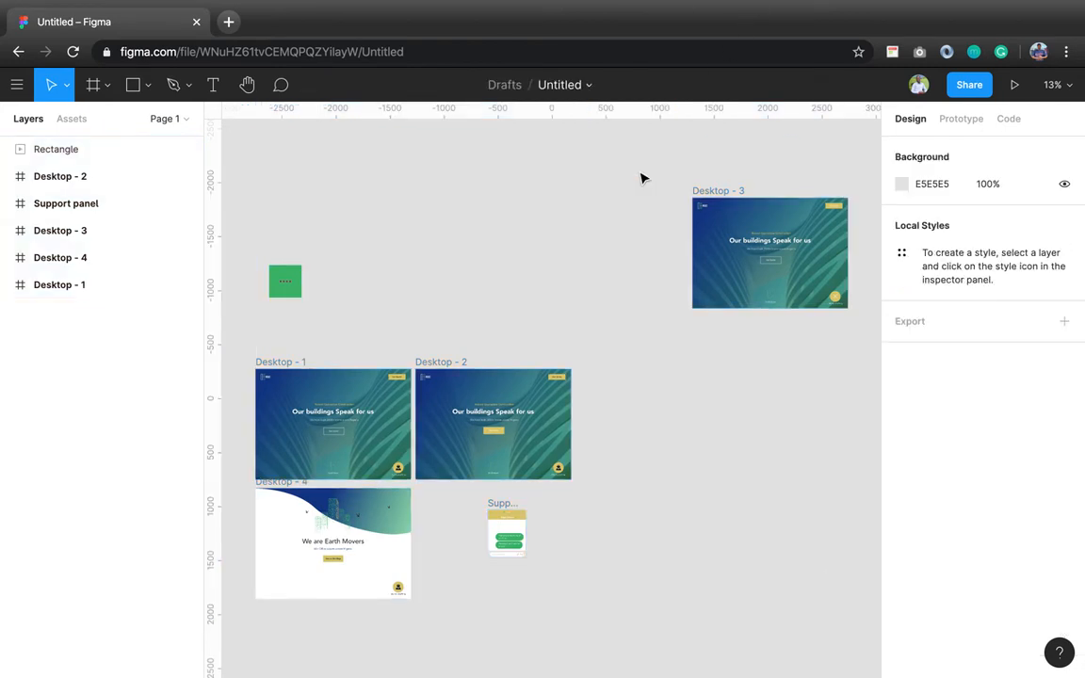
Show the prototype settings and select the Support panel frame
{"action": "left_click", "coordinate": [970, 117]}
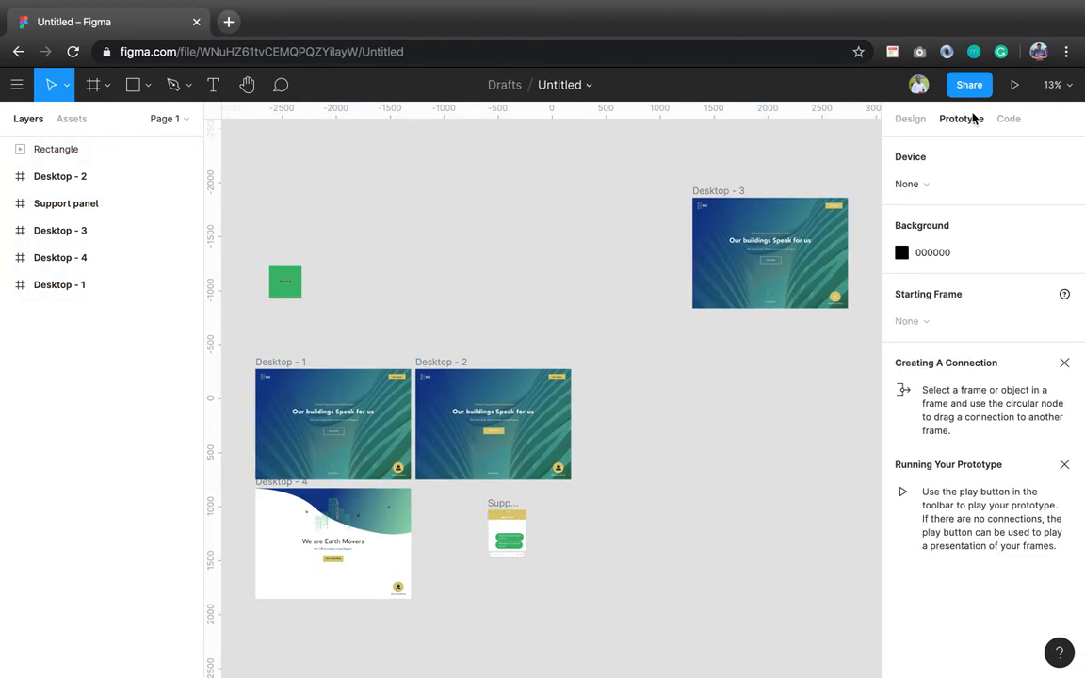
{"action": "scroll", "coordinate": [661, 512], "scroll_direction": "down", "scroll_amount": 2}
{"action": "scroll", "coordinate": [661, 512], "scroll_direction": "left", "scroll_amount": 2}
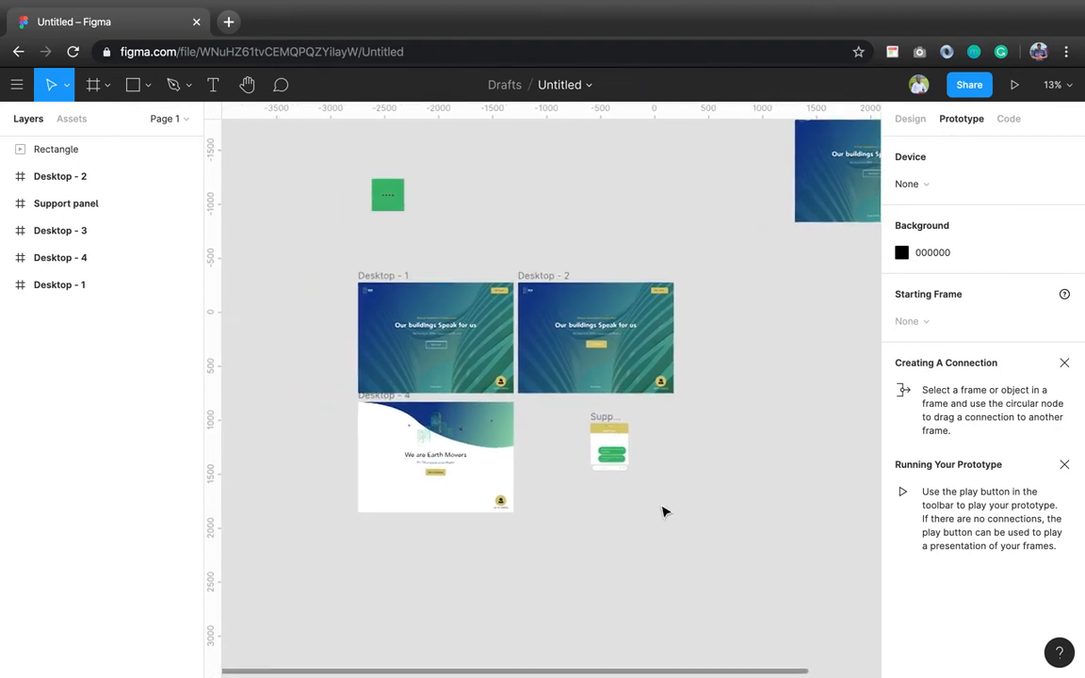
{"action": "scroll", "coordinate": [634, 476], "scroll_direction": "up", "scroll_amount": 5}
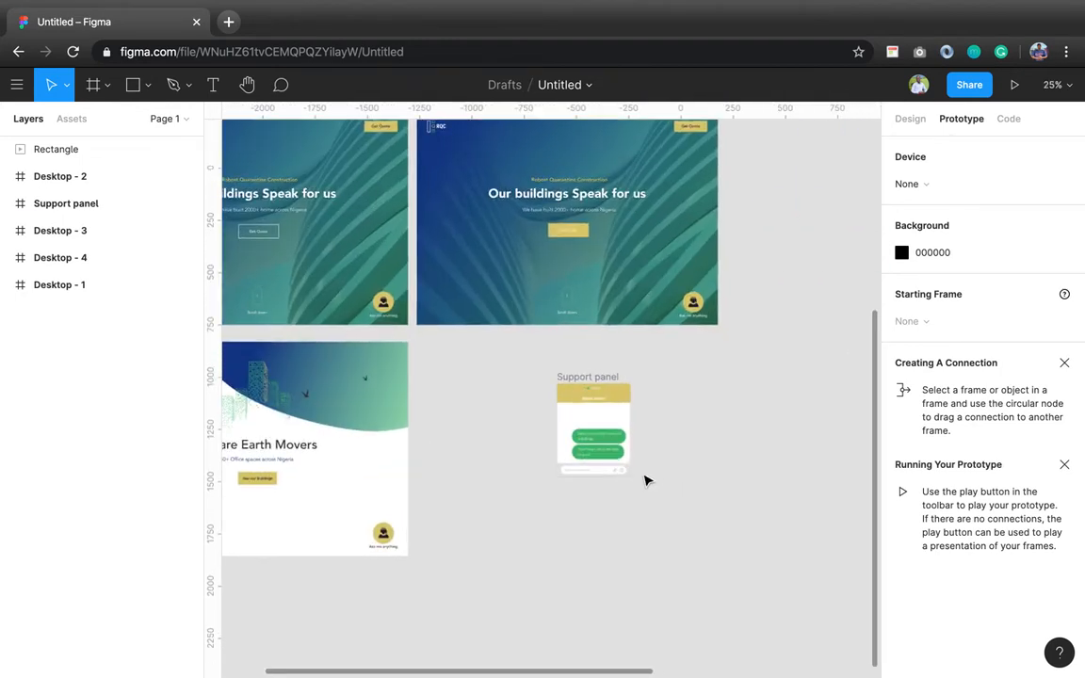
{"action": "scroll", "coordinate": [580, 417], "scroll_direction": "up", "scroll_amount": 10}
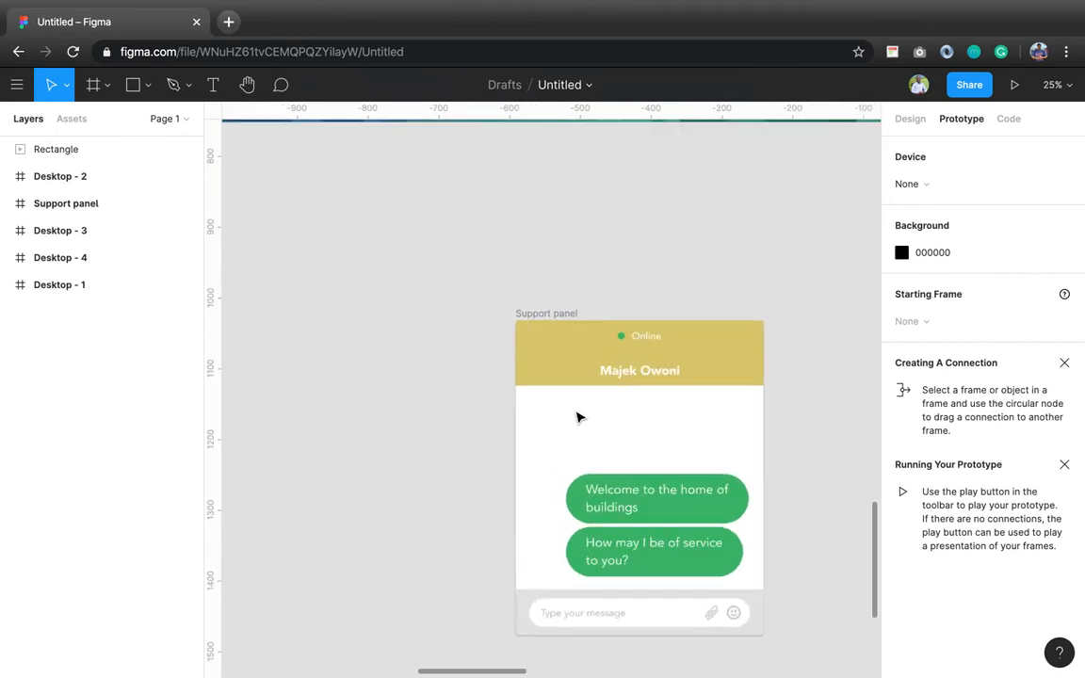
{"action": "scroll", "coordinate": [580, 417], "scroll_direction": "down", "scroll_amount": 10}
{"action": "left_click", "coordinate": [588, 375]}
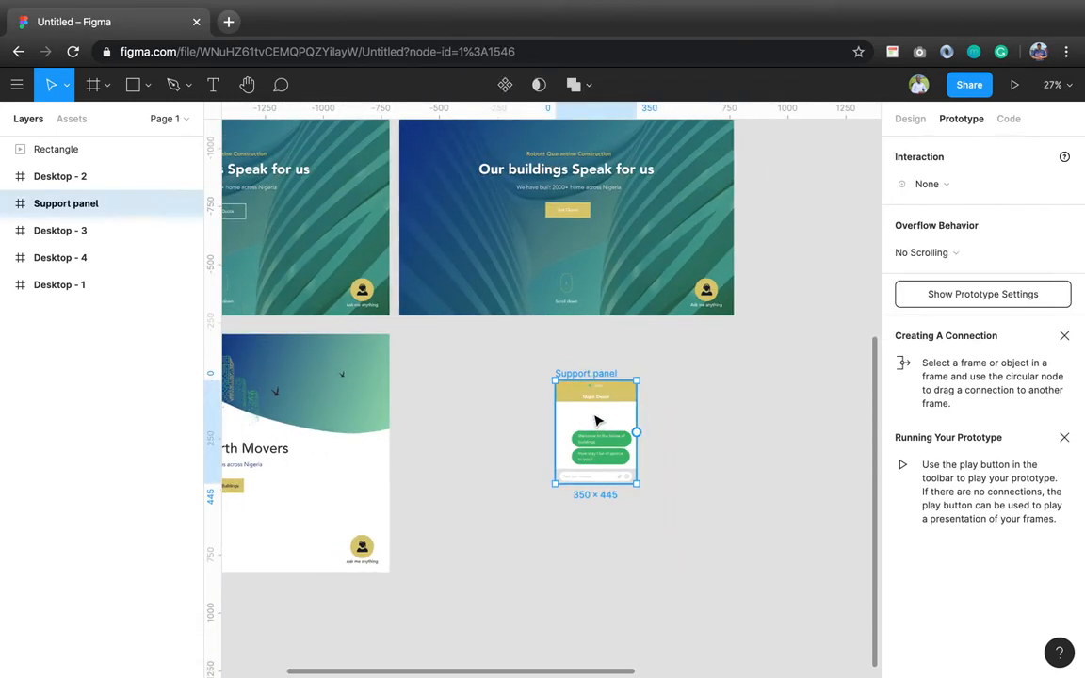
Select the Desktop - 3 frame and examine how the pasted frames are arranged on the canvas
{"action": "left_click", "coordinate": [57, 233]}
{"action": "scroll", "coordinate": [405, 349], "scroll_direction": "down", "scroll_amount": 5}
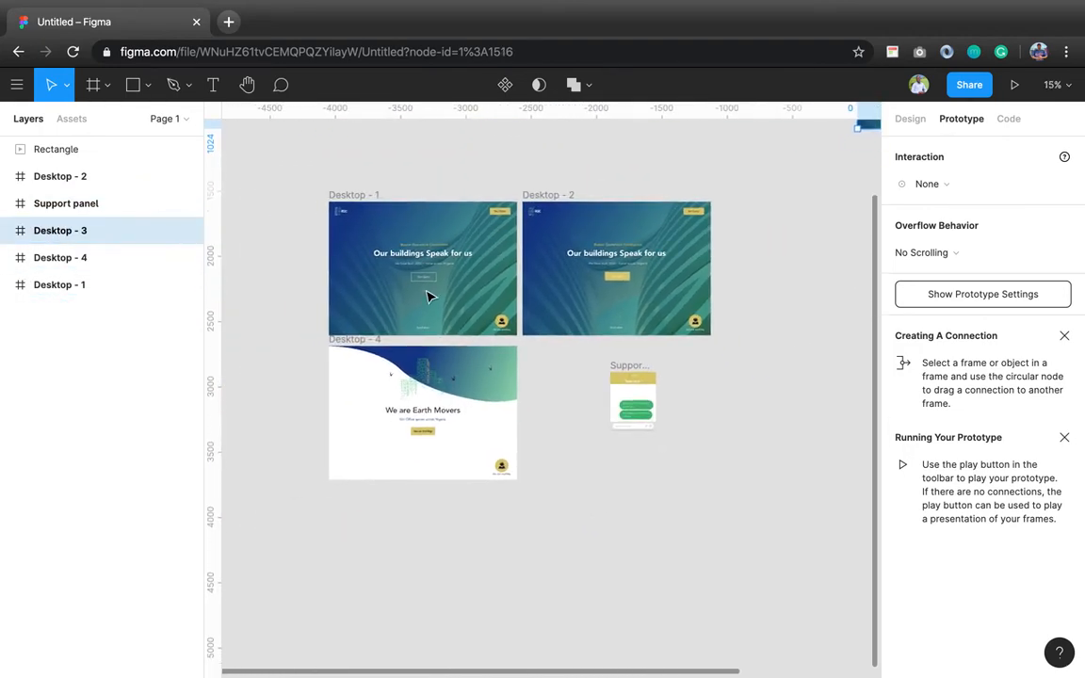
{"action": "scroll", "coordinate": [428, 294], "scroll_direction": "up", "scroll_amount": 3}
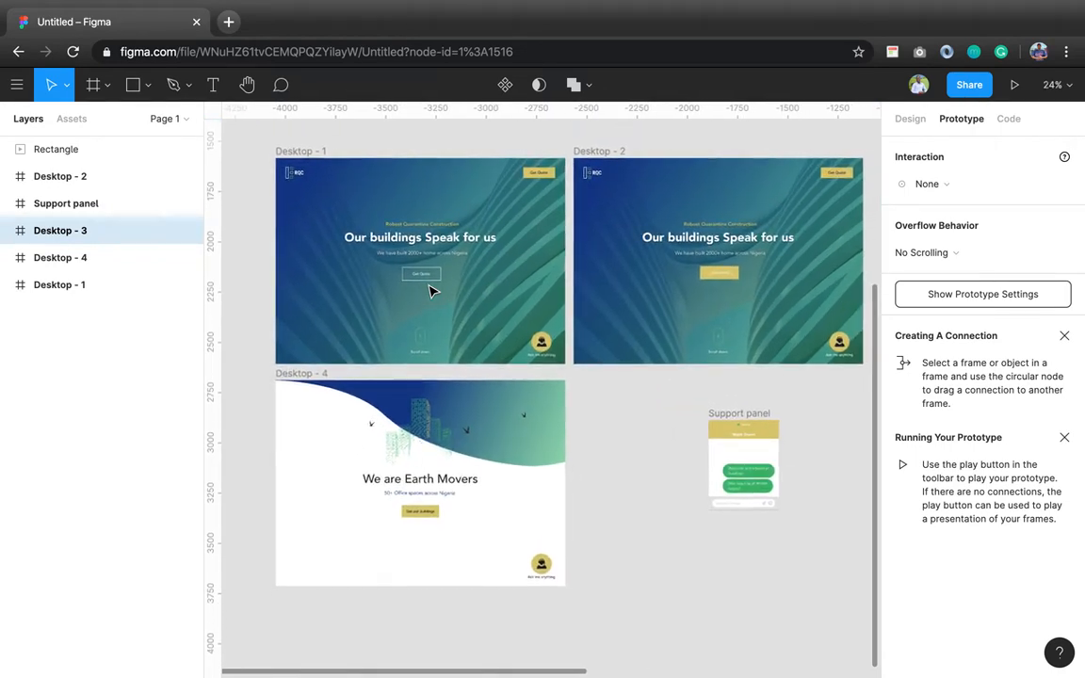
{"action": "scroll", "coordinate": [525, 233], "scroll_direction": "down", "scroll_amount": 3}
{"action": "scroll", "coordinate": [525, 233], "scroll_direction": "down", "scroll_amount": 3}
{"action": "scroll", "coordinate": [527, 233], "scroll_direction": "up", "scroll_amount": 1}
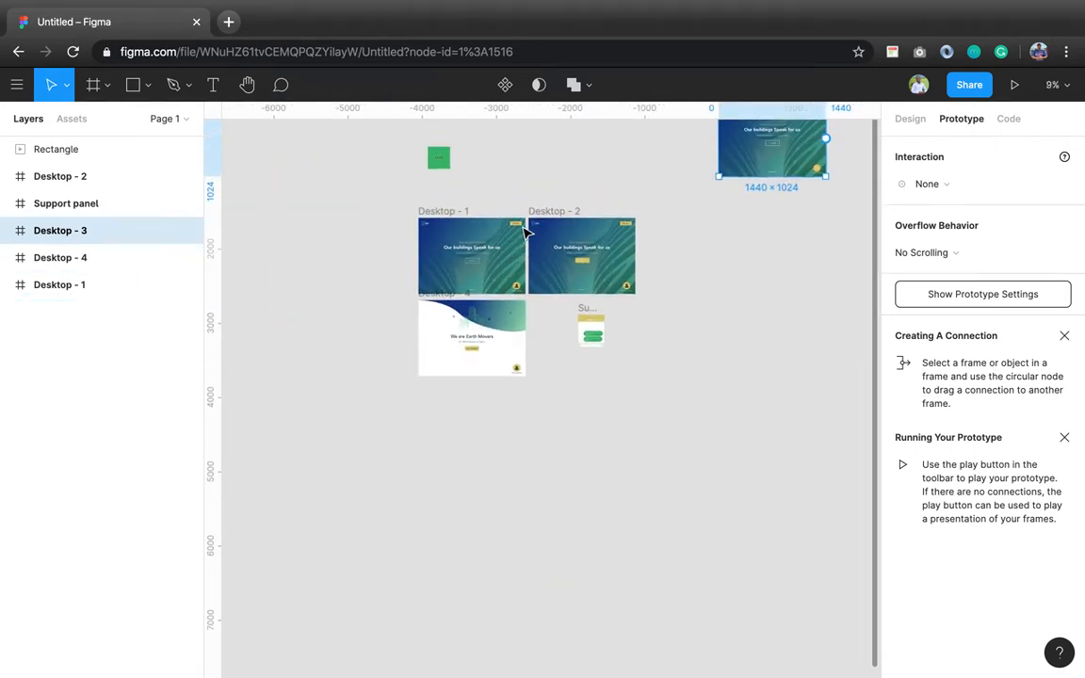
Examine the Desktop - 1, Desktop - 2, Desktop - 4 and Support panel frames up close
{"action": "scroll", "coordinate": [479, 213], "scroll_direction": "up", "scroll_amount": 3}
{"action": "scroll", "coordinate": [479, 213], "scroll_direction": "up", "scroll_amount": 2}
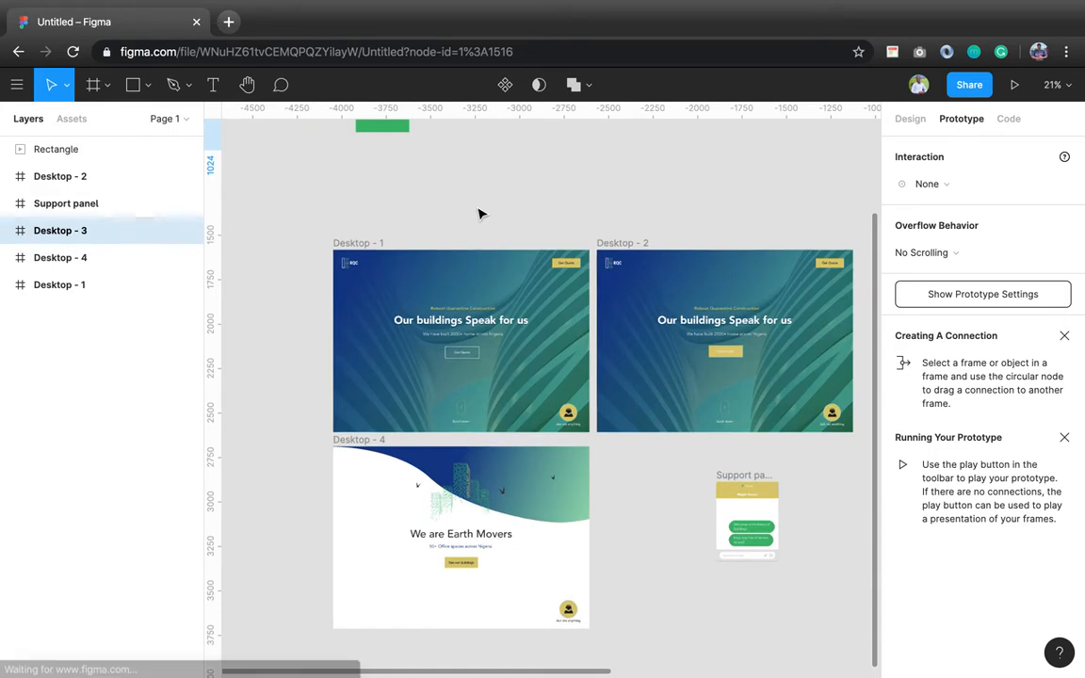
{"action": "scroll", "coordinate": [480, 213], "scroll_direction": "up", "scroll_amount": 2}
{"action": "left_click", "coordinate": [340, 268]}
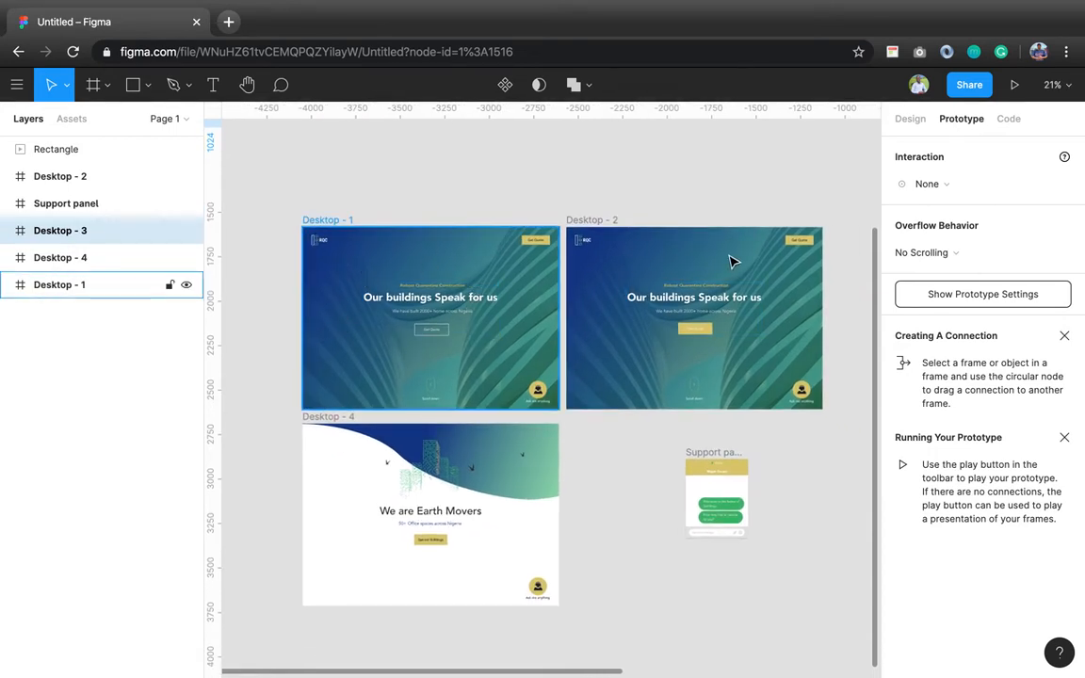
{"action": "key", "text": "Escape"}
{"action": "scroll", "coordinate": [380, 299], "scroll_direction": "up", "scroll_amount": 3}
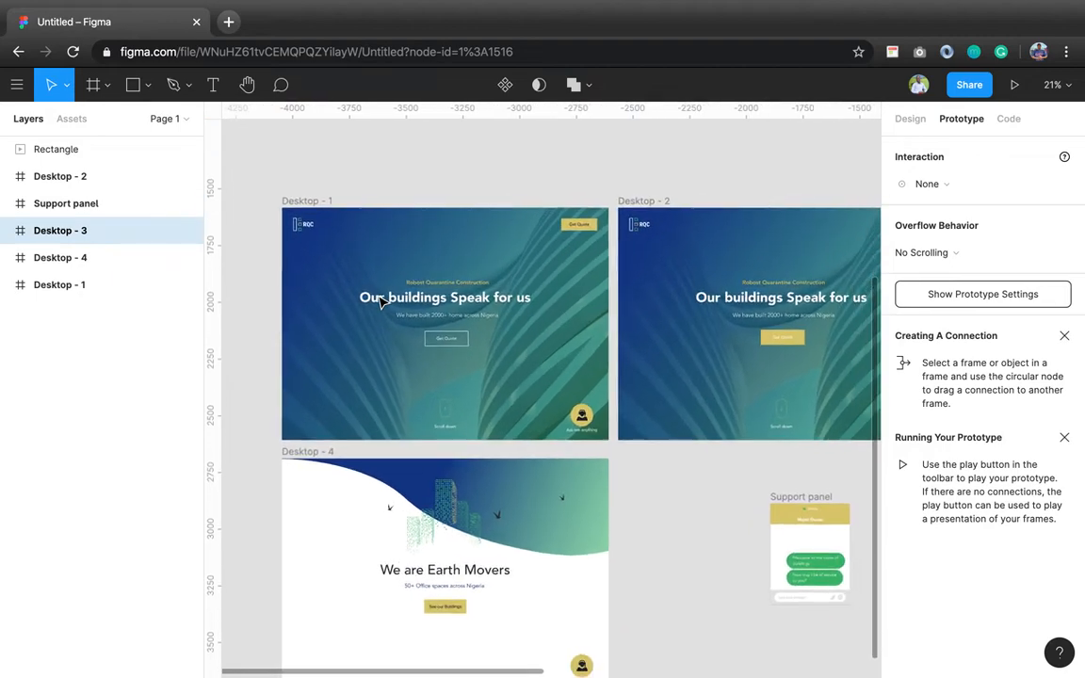
{"action": "scroll", "coordinate": [735, 315], "scroll_direction": "down", "scroll_amount": 2}
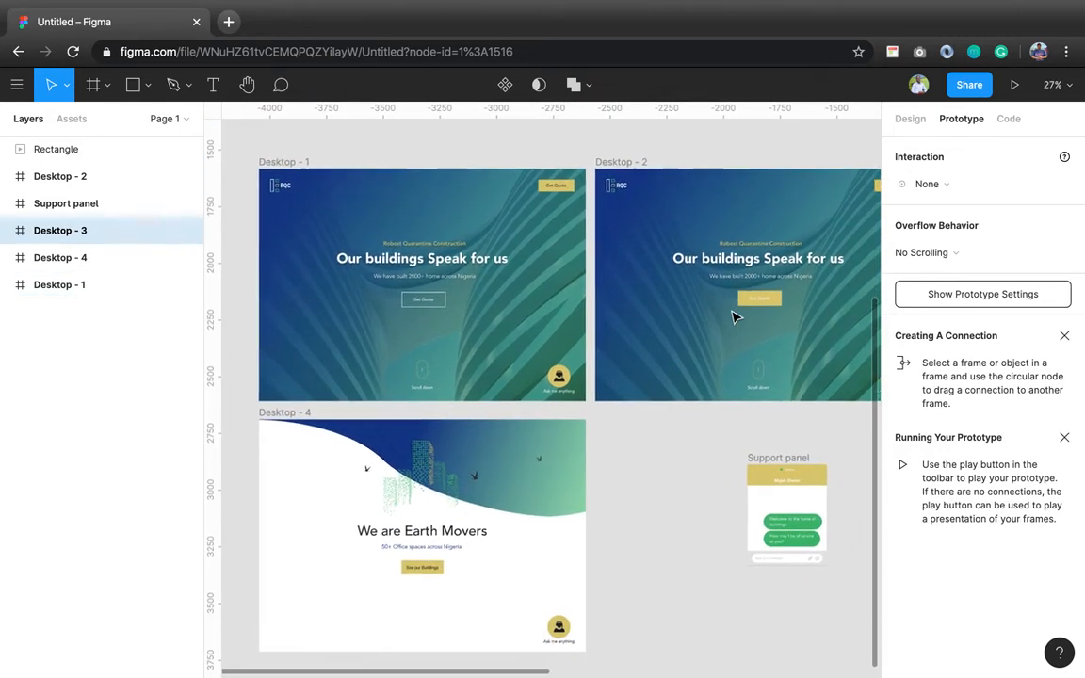
{"action": "scroll", "coordinate": [735, 316], "scroll_direction": "left", "scroll_amount": 1}
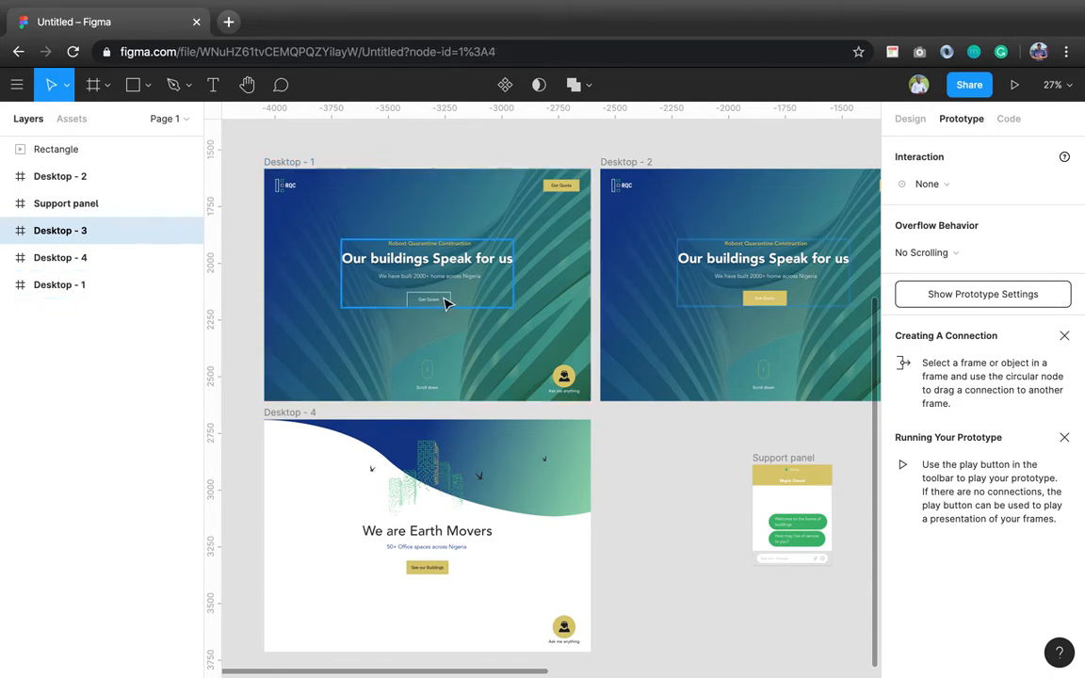
Connect the hero Get Quote button in Desktop - 1 to Desktop - 2 with a Mouse Enter trigger
{"action": "left_click", "coordinate": [447, 301]}
{"action": "left_click", "coordinate": [447, 301]}
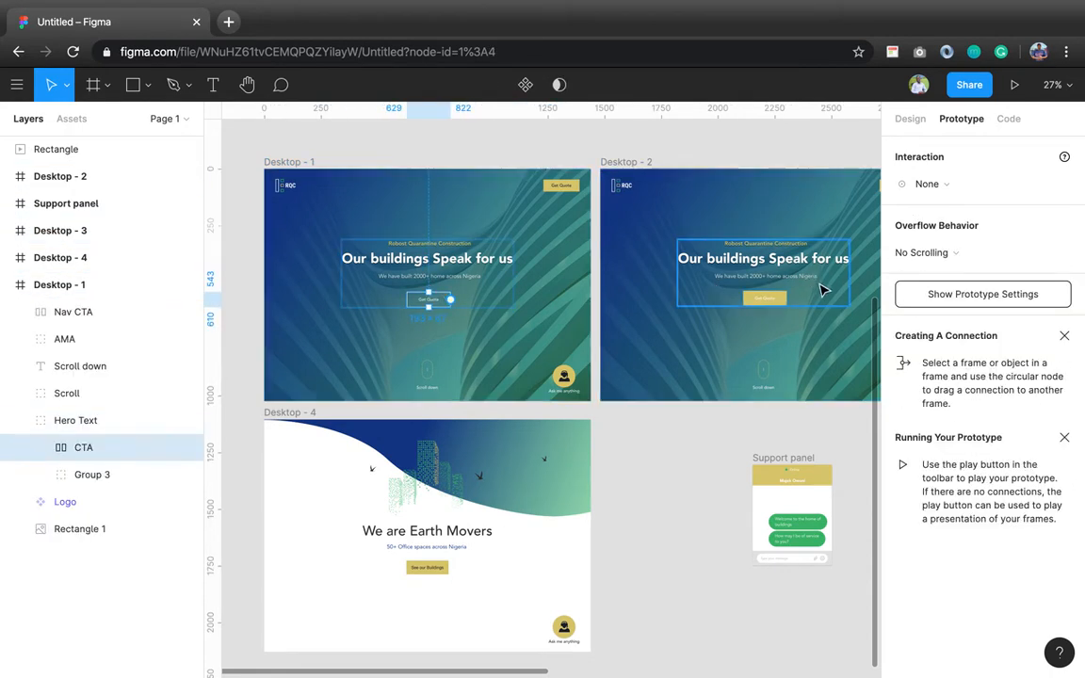
{"action": "scroll", "coordinate": [766, 317], "scroll_direction": "right", "scroll_amount": 3}
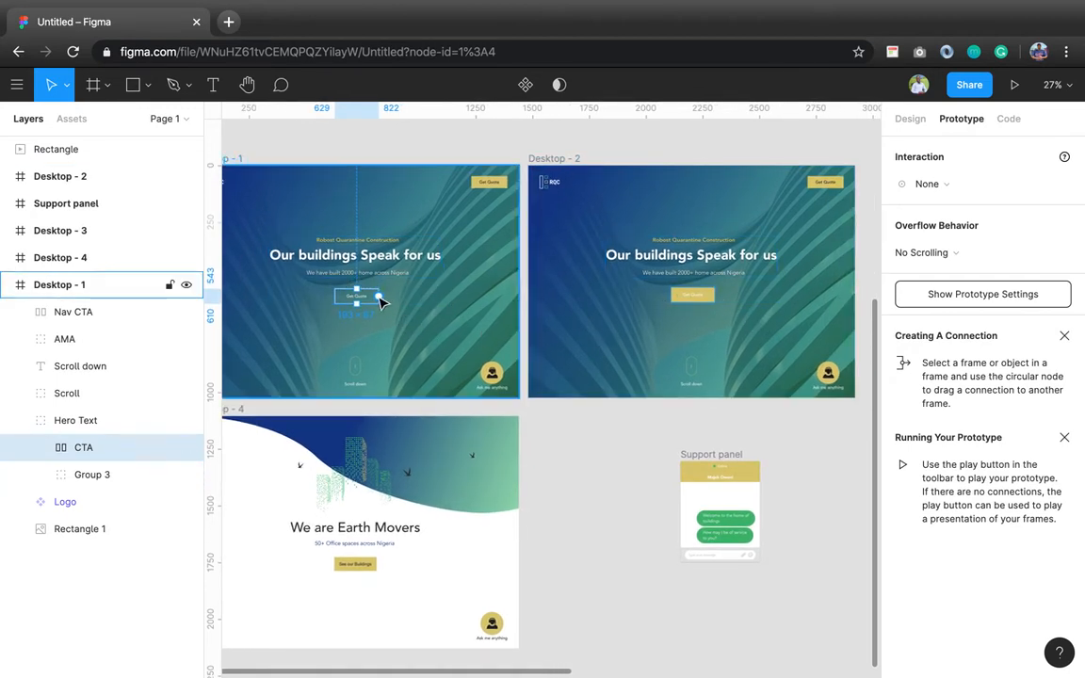
{"action": "left_click_drag", "start_coordinate": [380, 298], "coordinate": [608, 302]}
{"action": "left_click", "coordinate": [974, 184]}
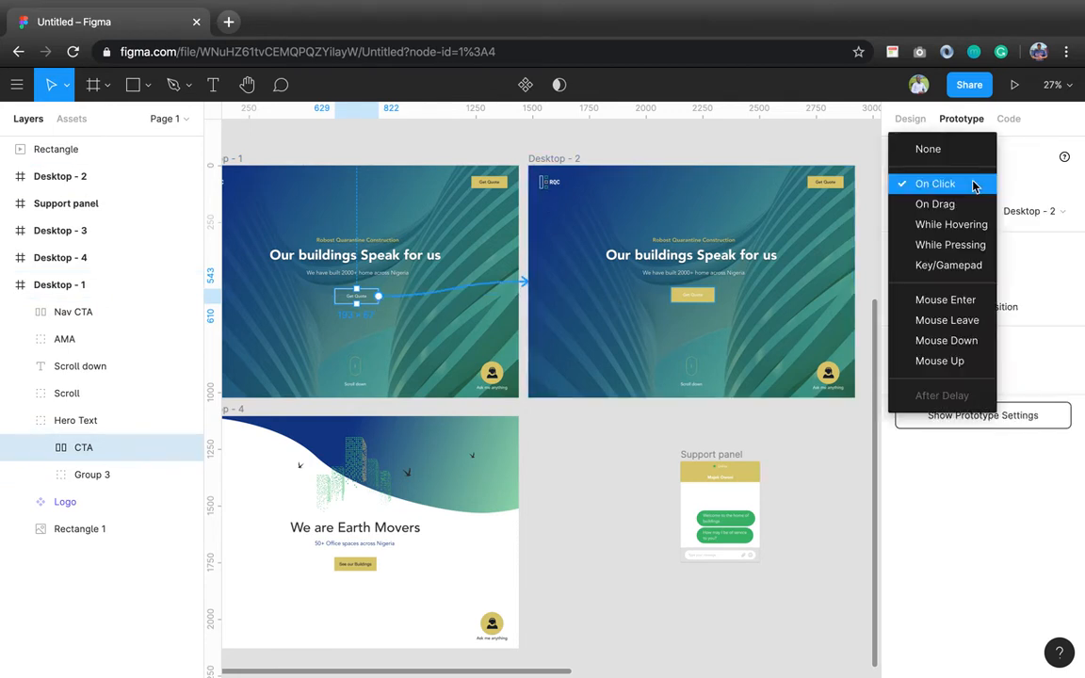
{"action": "left_click", "coordinate": [966, 300]}
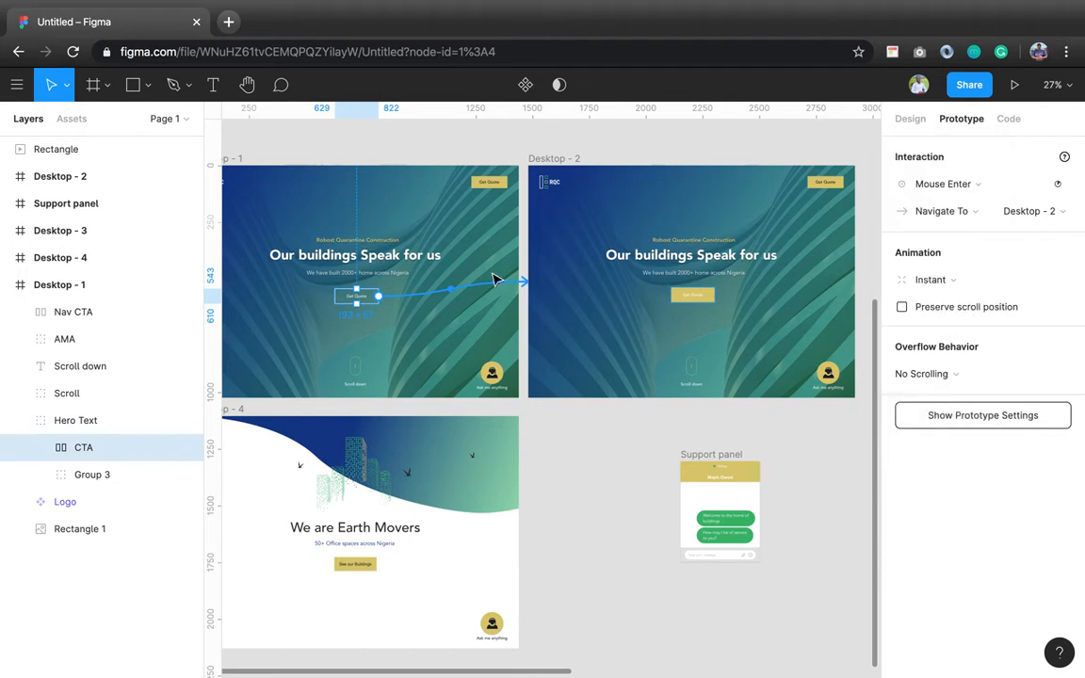
Set the Get Quote hover transition to Smart Animate with a duration of 50 ms
{"action": "left_click", "coordinate": [963, 282]}
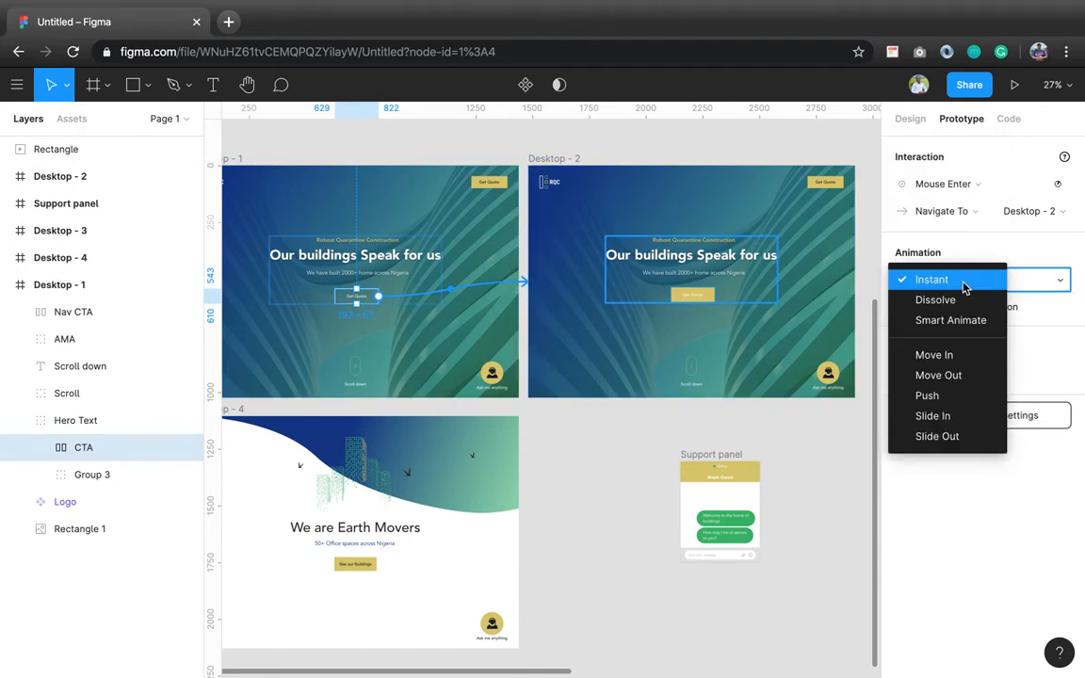
{"action": "left_click", "coordinate": [951, 319]}
{"action": "left_click", "coordinate": [1051, 311]}
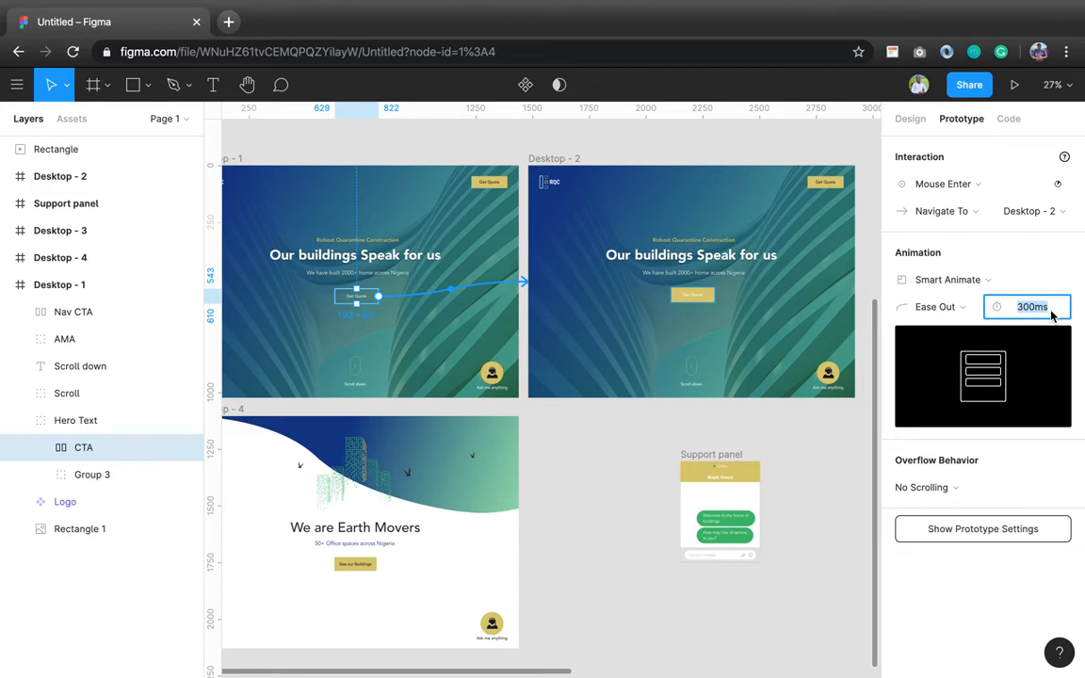
{"action": "type", "text": "50"}
{"action": "key", "text": "Return"}
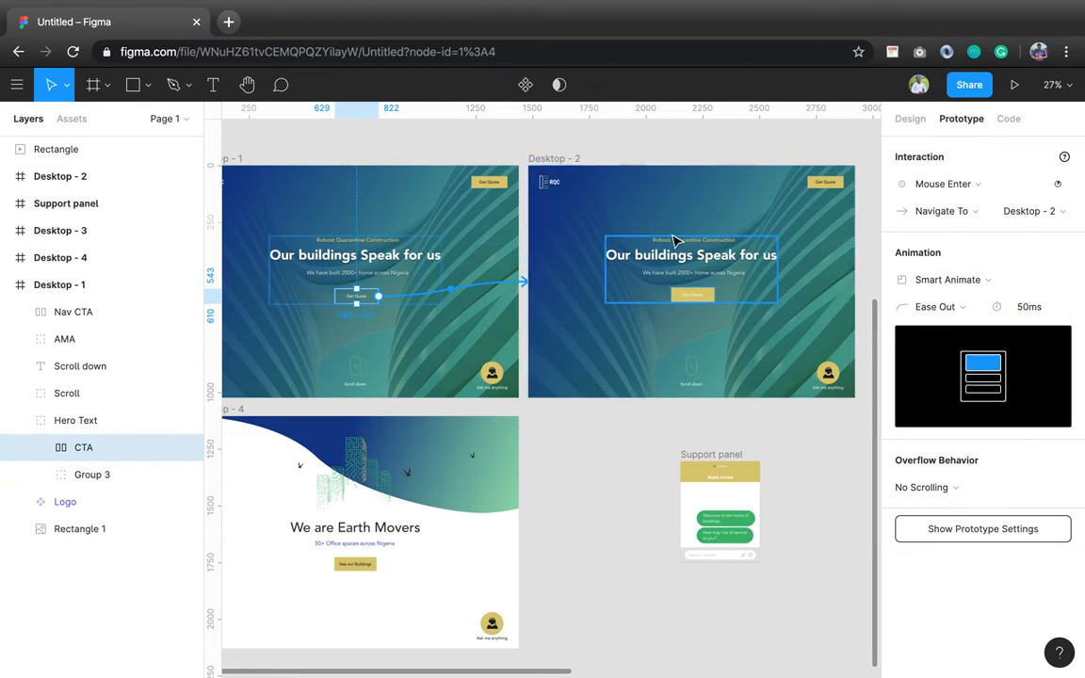
Connect the hero Get Quote button in Desktop - 2 back to Desktop - 1 with a Mouse Leave trigger
{"action": "left_click", "coordinate": [708, 299]}
{"action": "left_click_drag", "start_coordinate": [716, 297], "coordinate": [468, 263]}
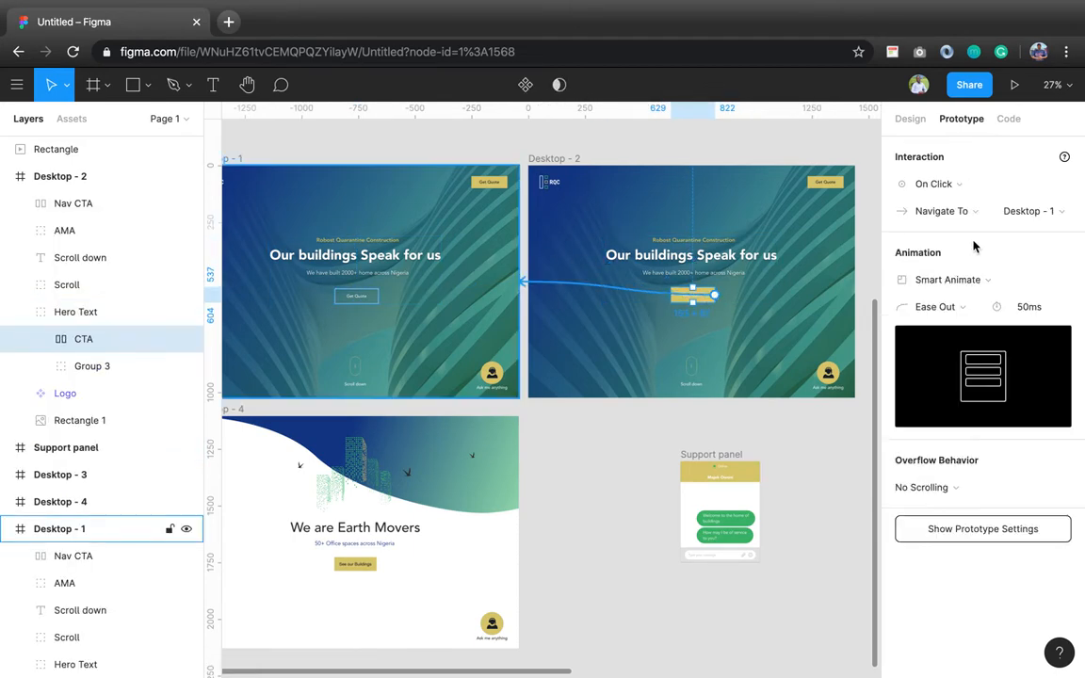
{"action": "left_click", "coordinate": [970, 210]}
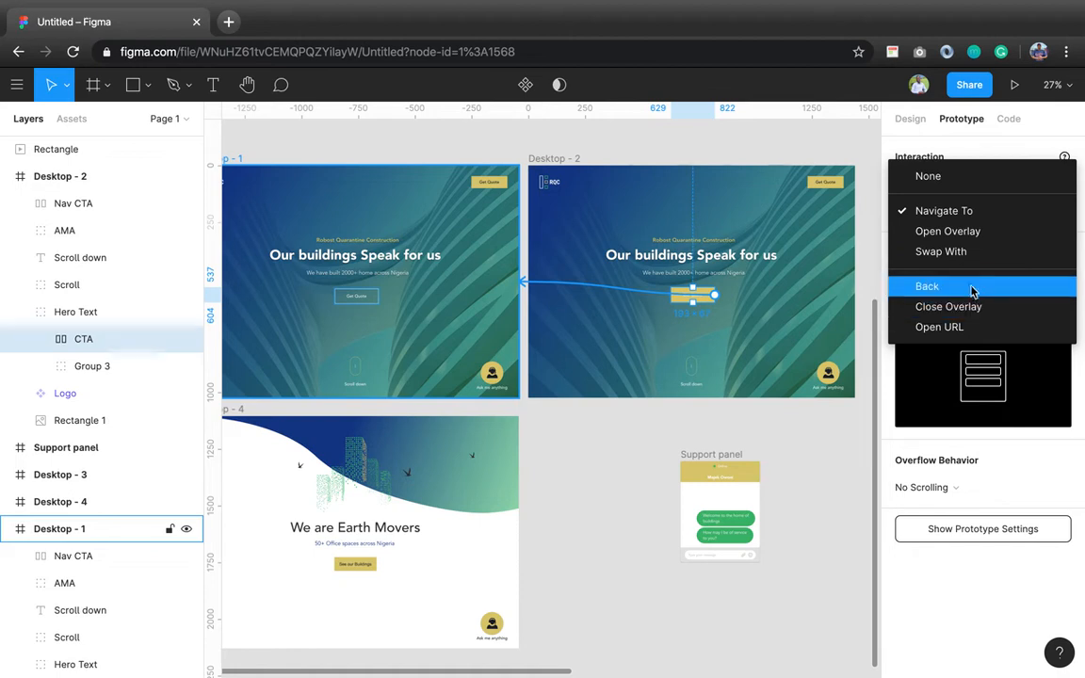
{"action": "left_click", "coordinate": [945, 213]}
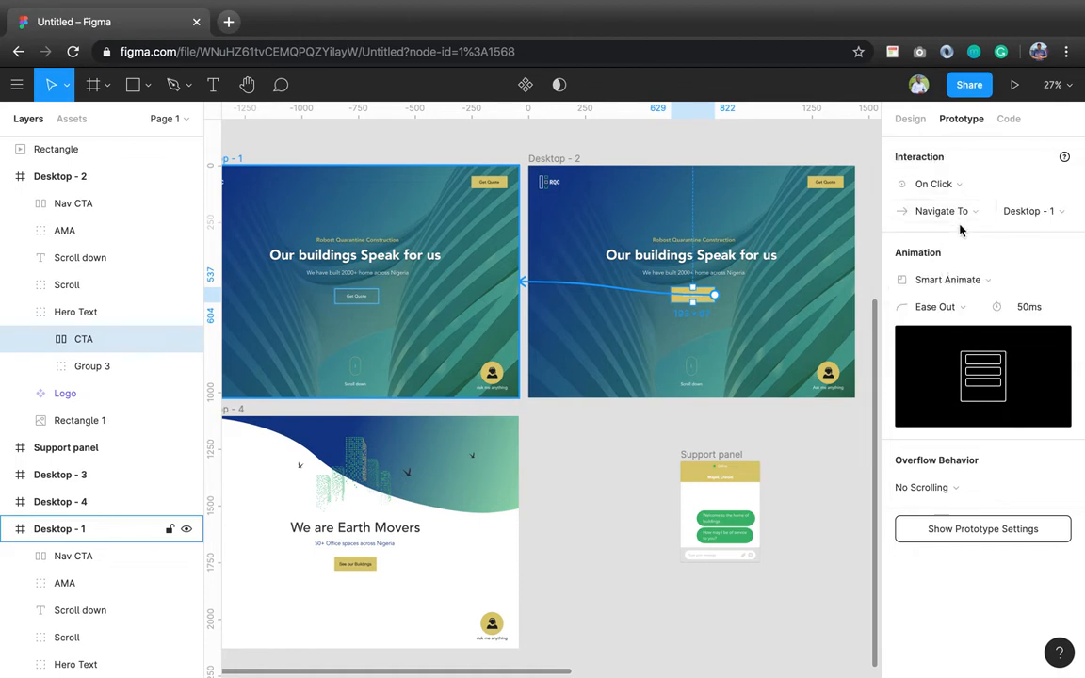
{"action": "left_click", "coordinate": [945, 185]}
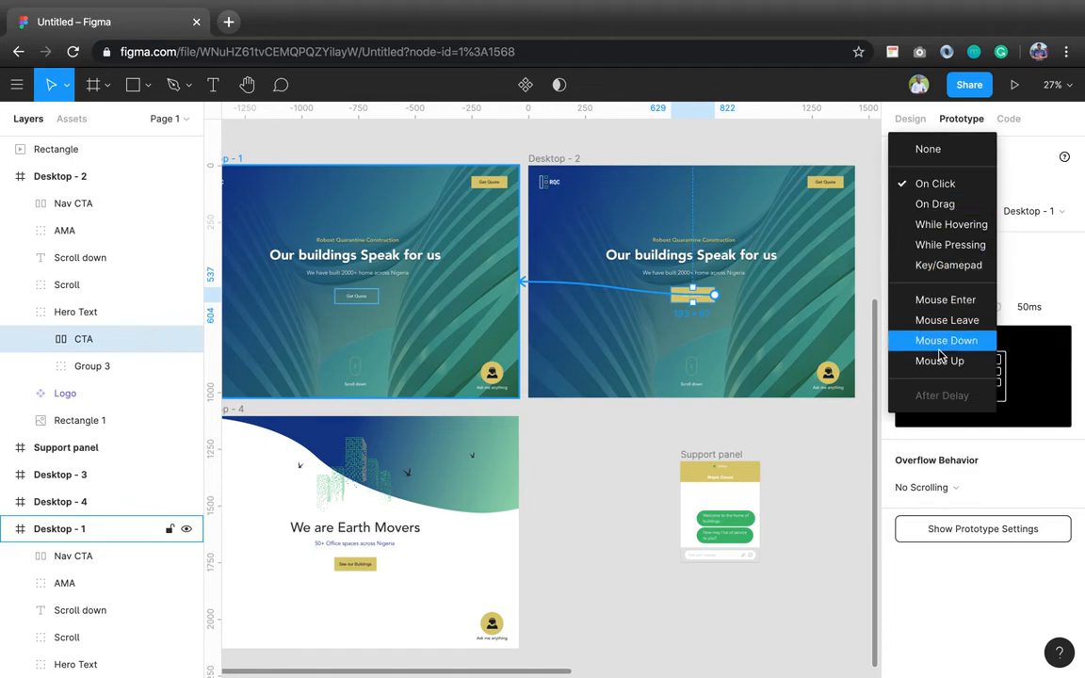
{"action": "left_click", "coordinate": [951, 321]}
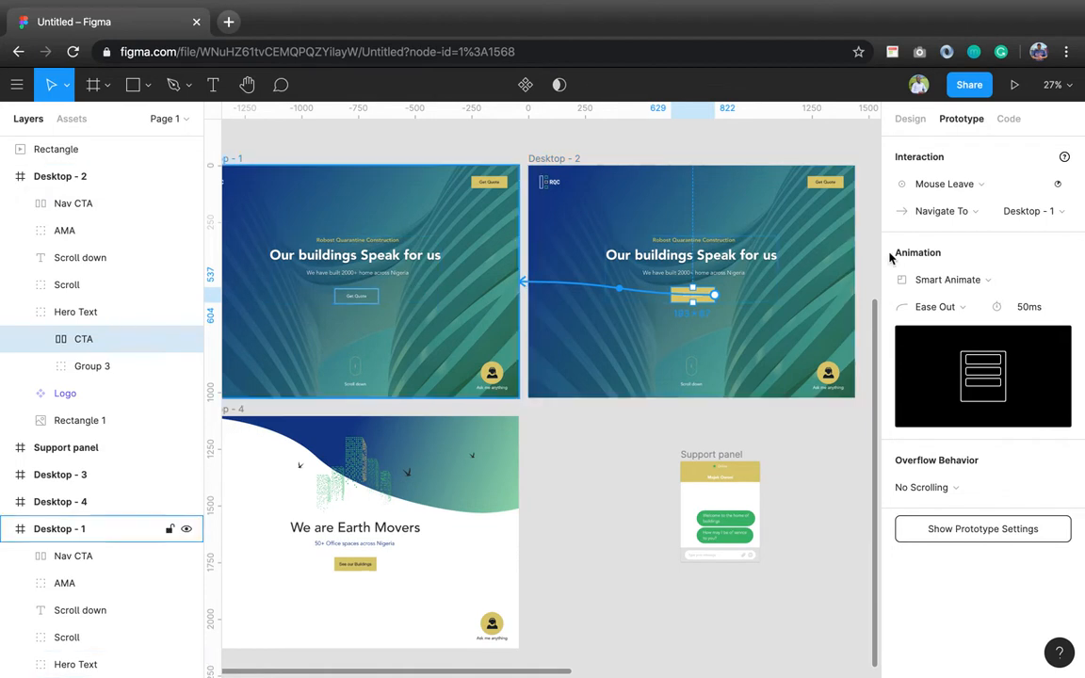
Launch the prototype presentation in a separate tab and return to the design file
{"action": "left_click", "coordinate": [1015, 85]}
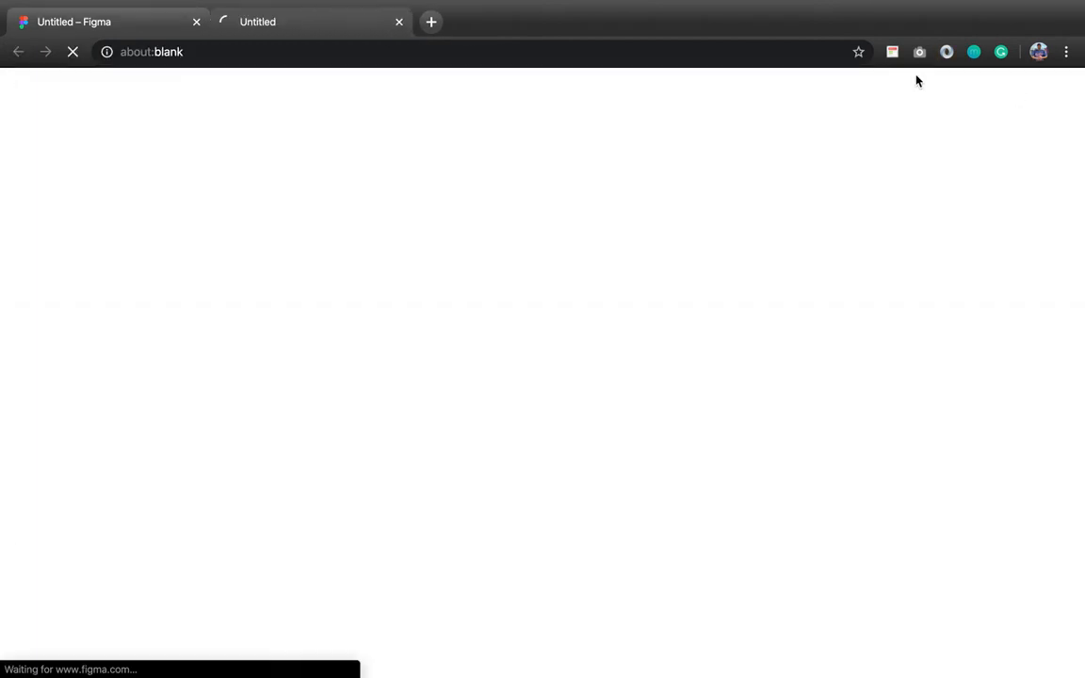
{"action": "left_click", "coordinate": [135, 22]}
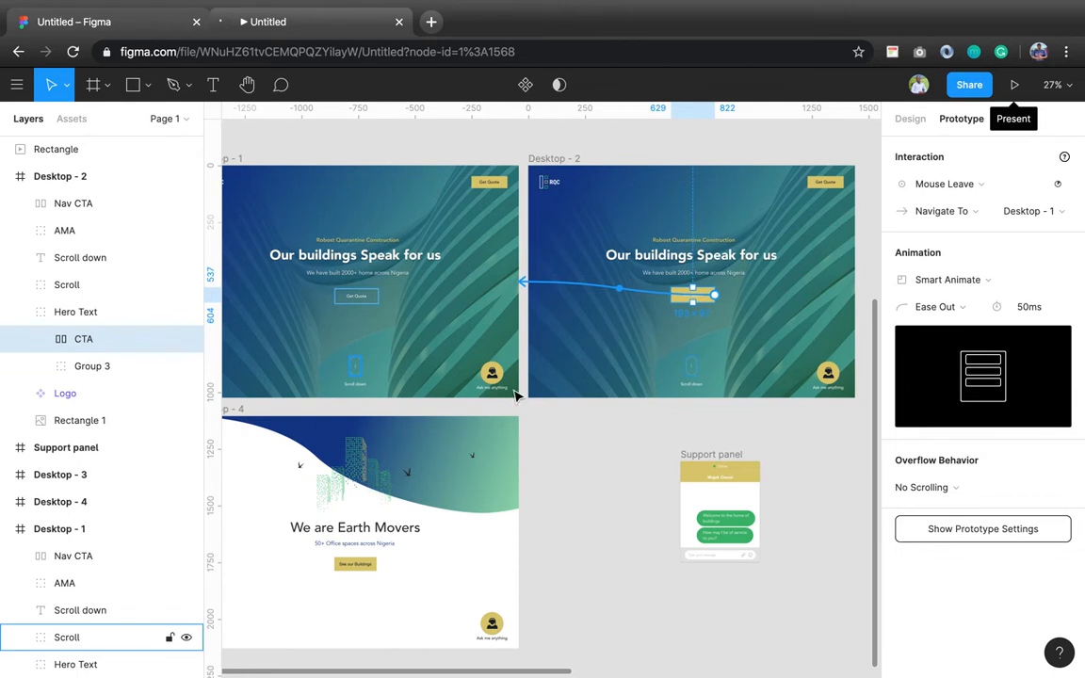
{"action": "left_click", "coordinate": [276, 22]}
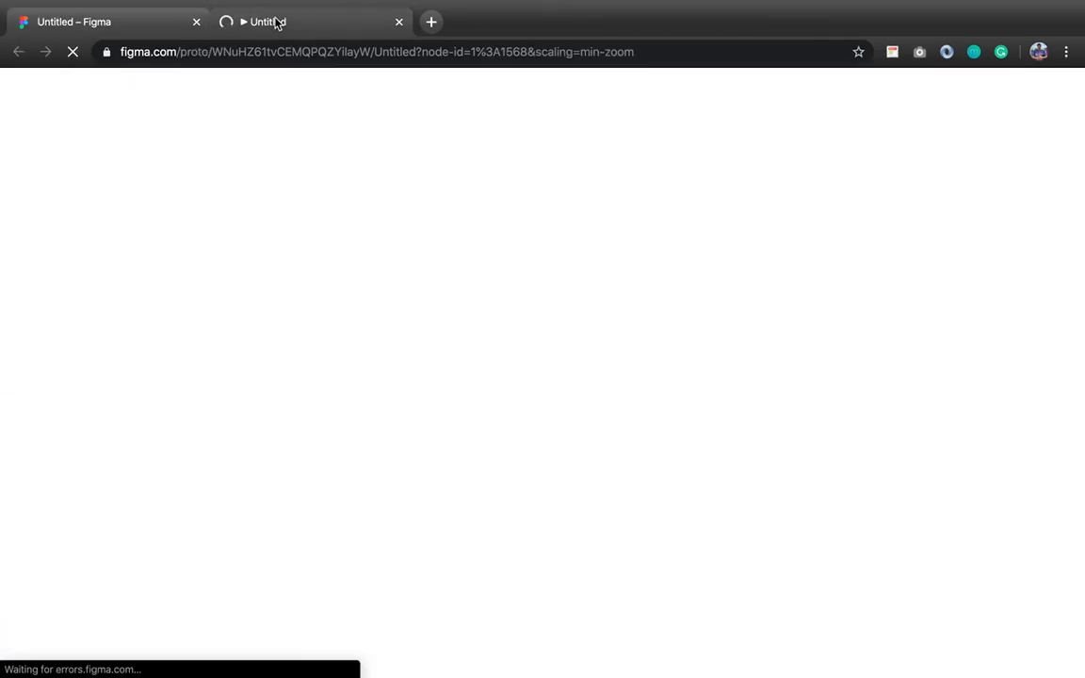
{"action": "left_click", "coordinate": [146, 26]}
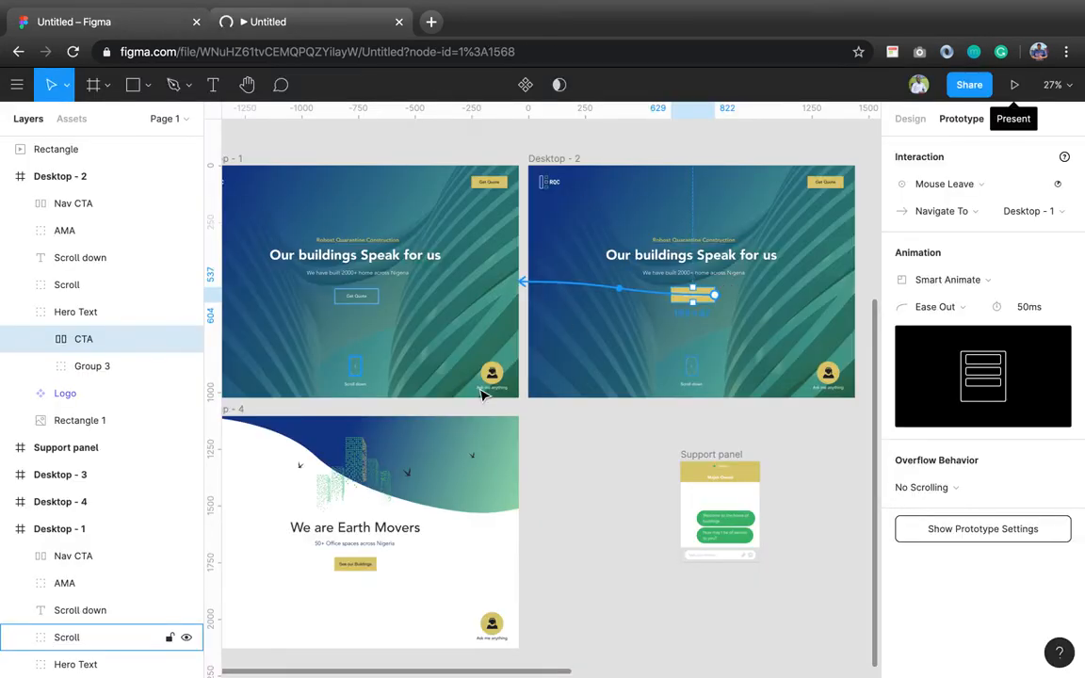
Connect the "Ask me anything" group in Desktop - 1 to the Support panel frame
{"action": "scroll", "coordinate": [483, 395], "scroll_direction": "left", "scroll_amount": 5}
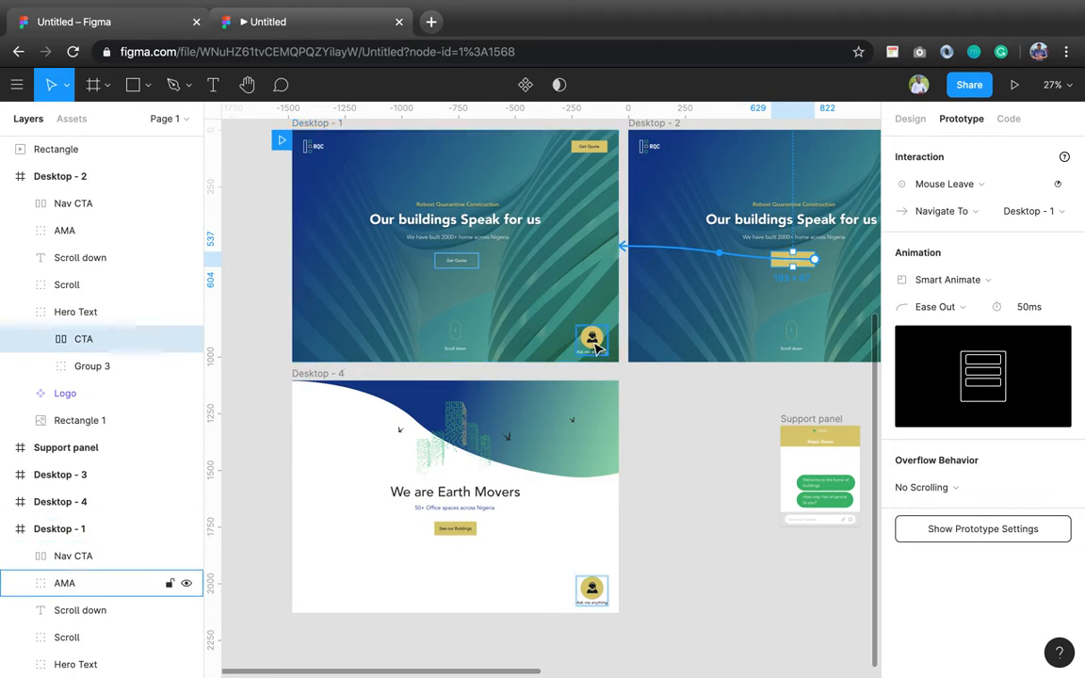
{"action": "left_click", "coordinate": [594, 341]}
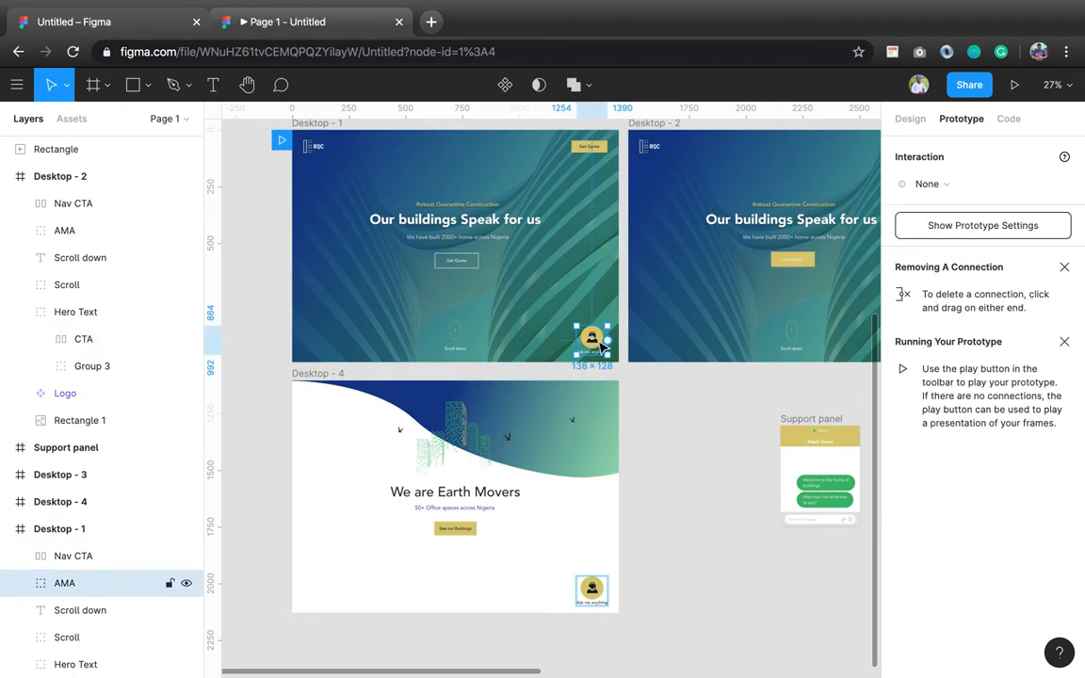
{"action": "scroll", "coordinate": [603, 338], "scroll_direction": "up", "scroll_amount": 1}
{"action": "scroll", "coordinate": [611, 334], "scroll_direction": "up", "scroll_amount": 2}
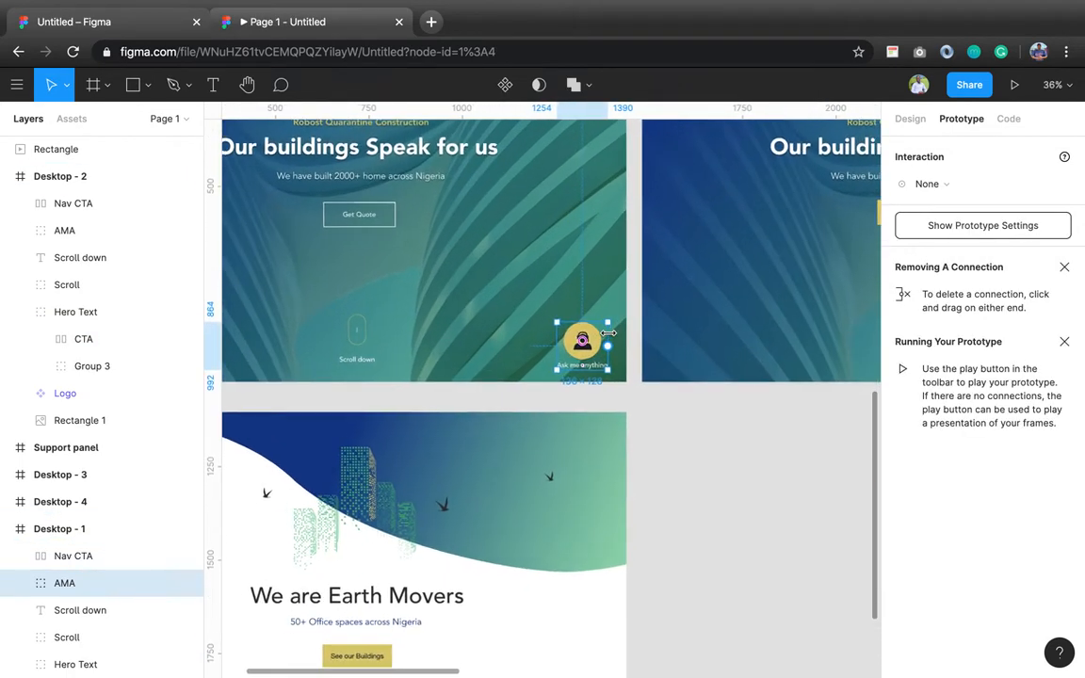
{"action": "scroll", "coordinate": [611, 335], "scroll_direction": "down", "scroll_amount": 3}
{"action": "scroll", "coordinate": [612, 339], "scroll_direction": "up", "scroll_amount": 1}
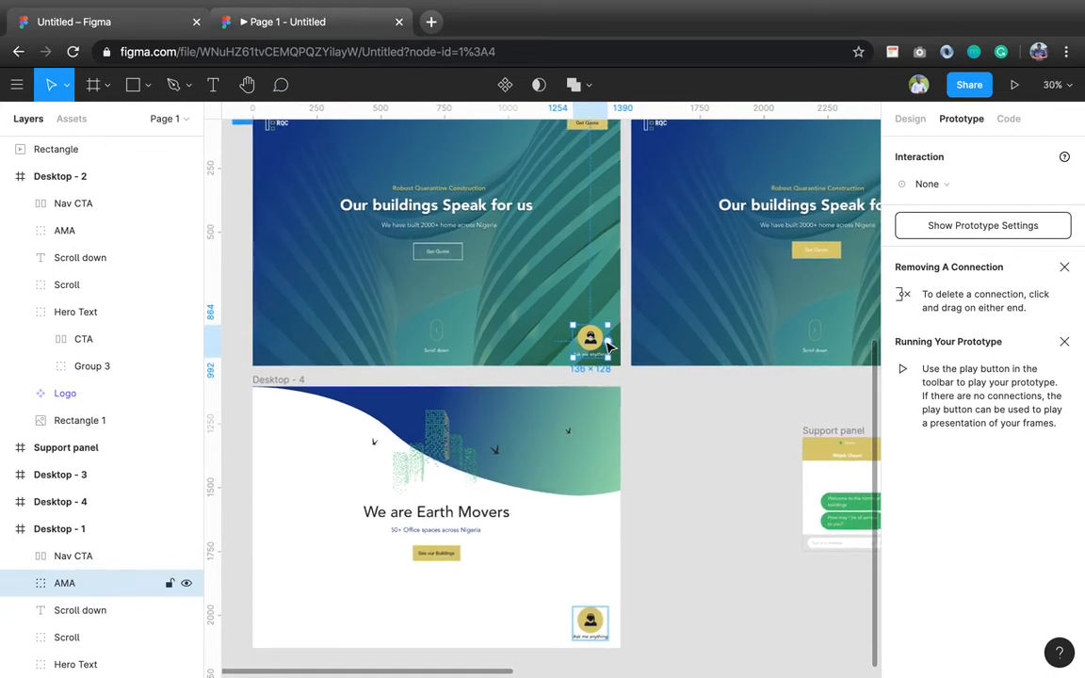
{"action": "scroll", "coordinate": [610, 339], "scroll_direction": "right", "scroll_amount": 2}
{"action": "scroll", "coordinate": [611, 341], "scroll_direction": "up", "scroll_amount": 1}
{"action": "scroll", "coordinate": [608, 348], "scroll_direction": "down", "scroll_amount": 3}
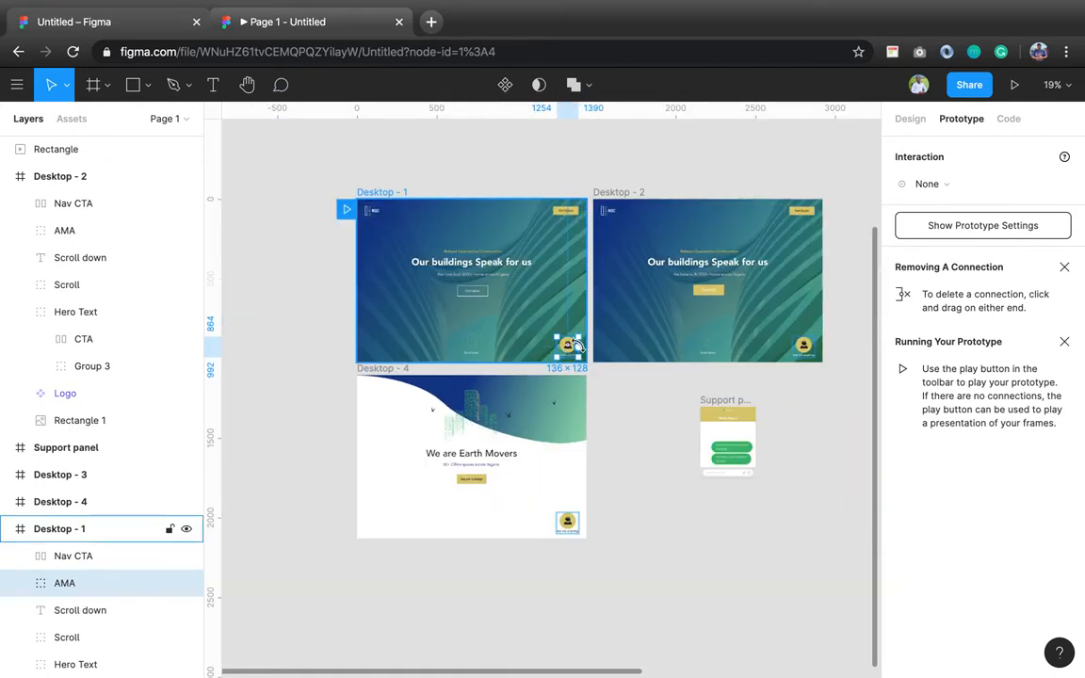
{"action": "left_click_drag", "start_coordinate": [579, 347], "coordinate": [740, 441]}
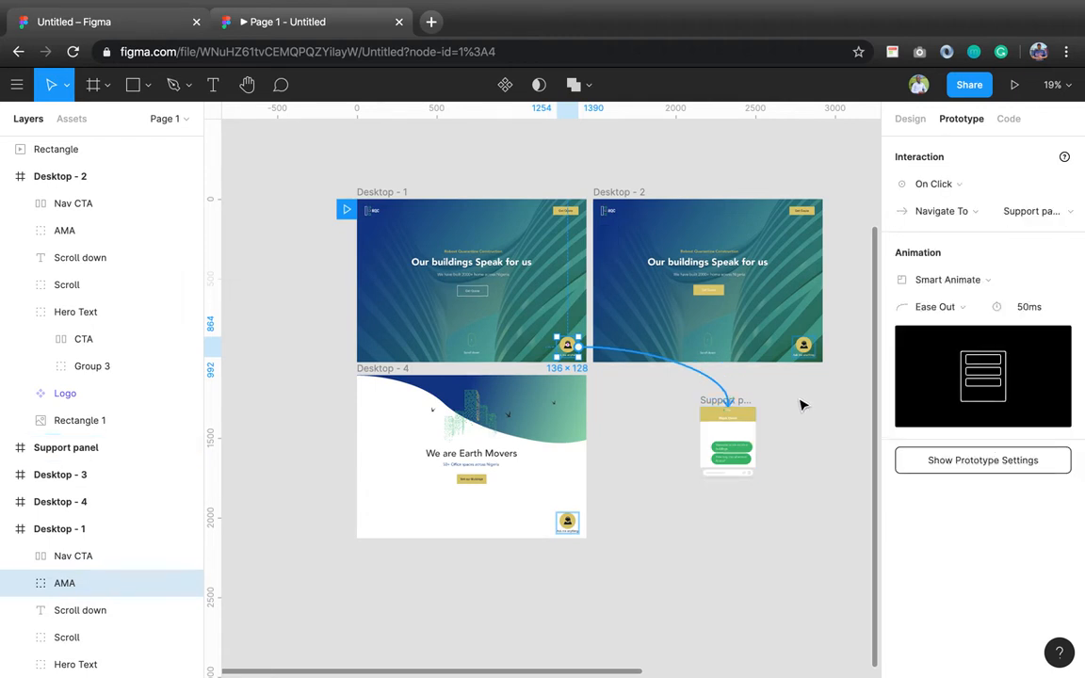
Change the "Ask me anything" interaction's action to Open Overlay, targeting the Support panel
{"action": "scroll", "coordinate": [802, 405], "scroll_direction": "up", "scroll_amount": 3}
{"action": "scroll", "coordinate": [802, 405], "scroll_direction": "down", "scroll_amount": 1}
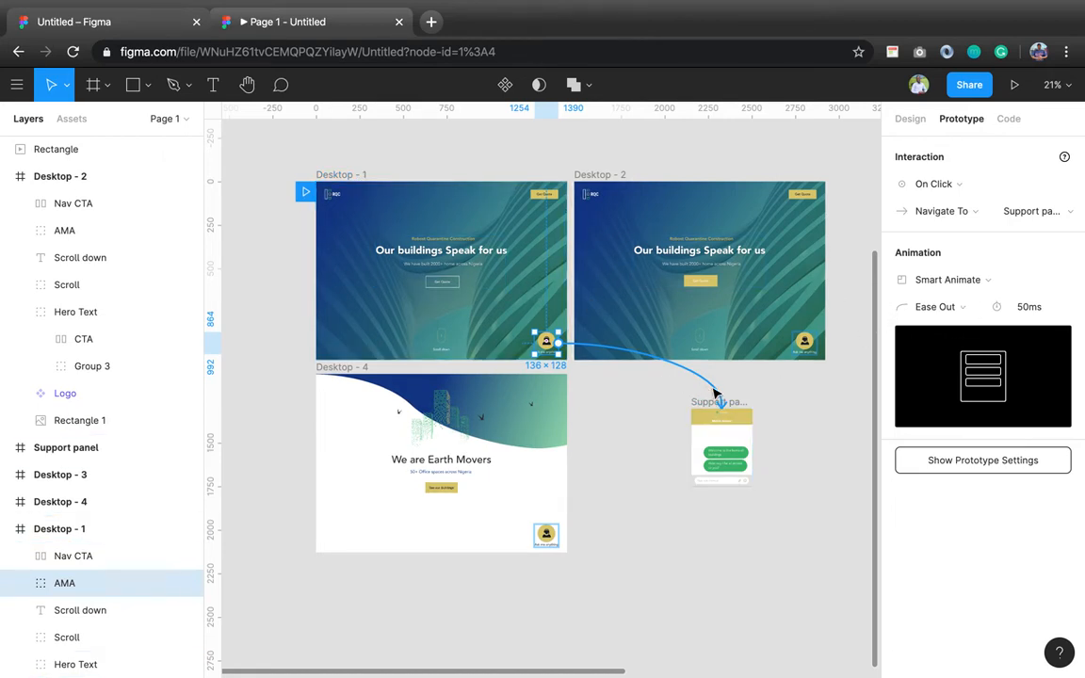
{"action": "left_click", "coordinate": [980, 213]}
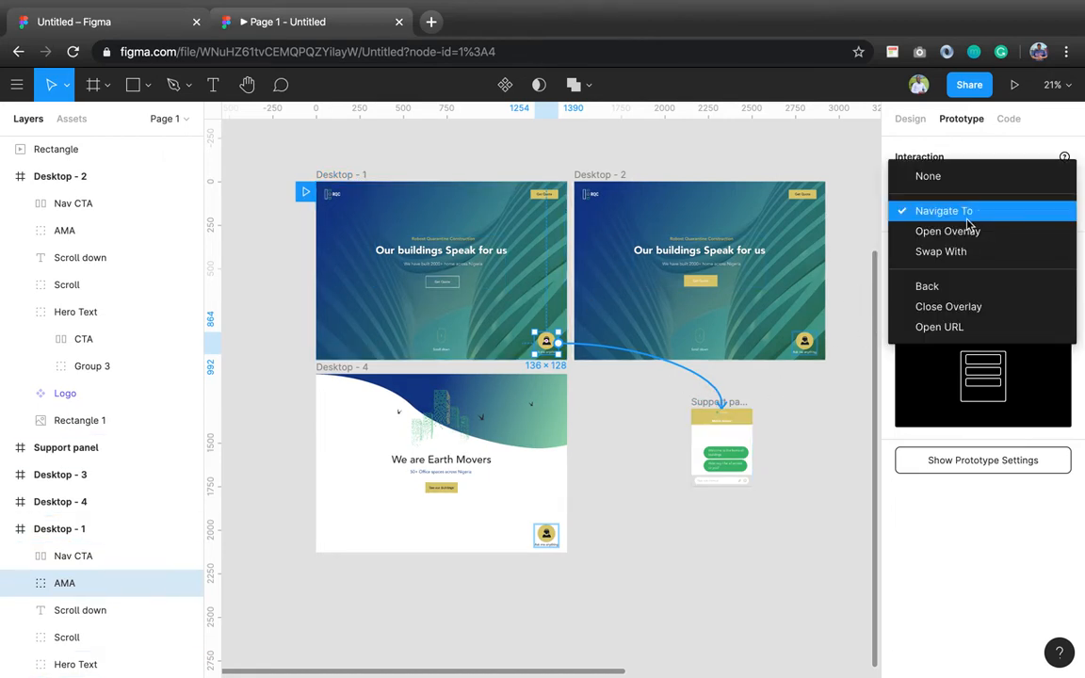
{"action": "left_click", "coordinate": [965, 239]}
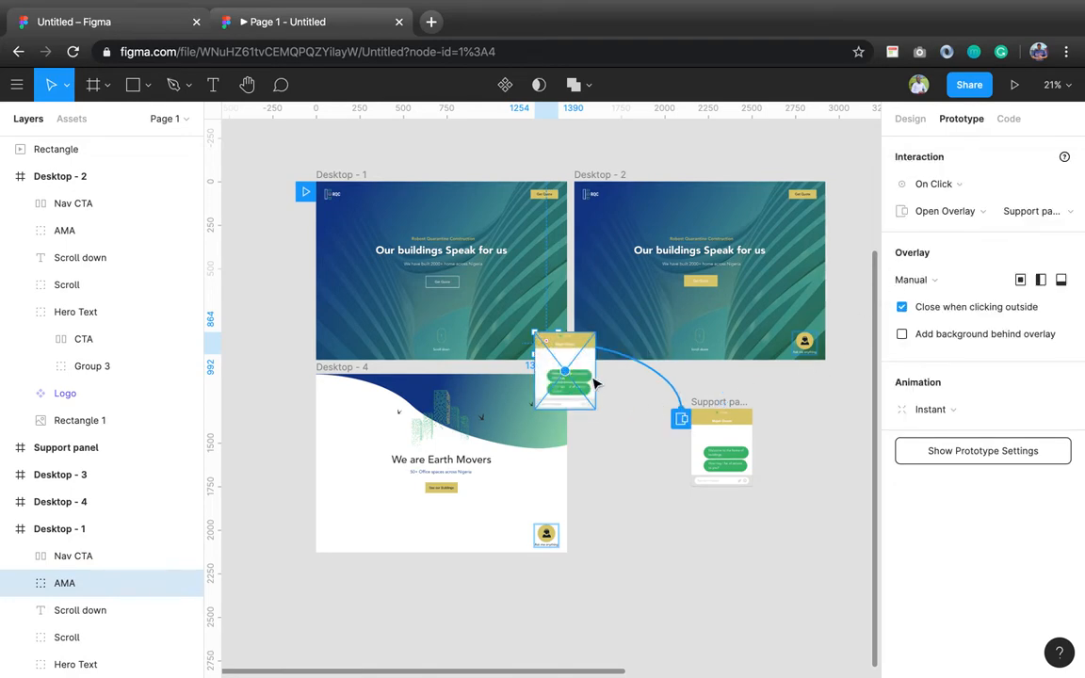
Set the Support panel overlay's position to Centered
{"action": "scroll", "coordinate": [608, 386], "scroll_direction": "up", "scroll_amount": 5}
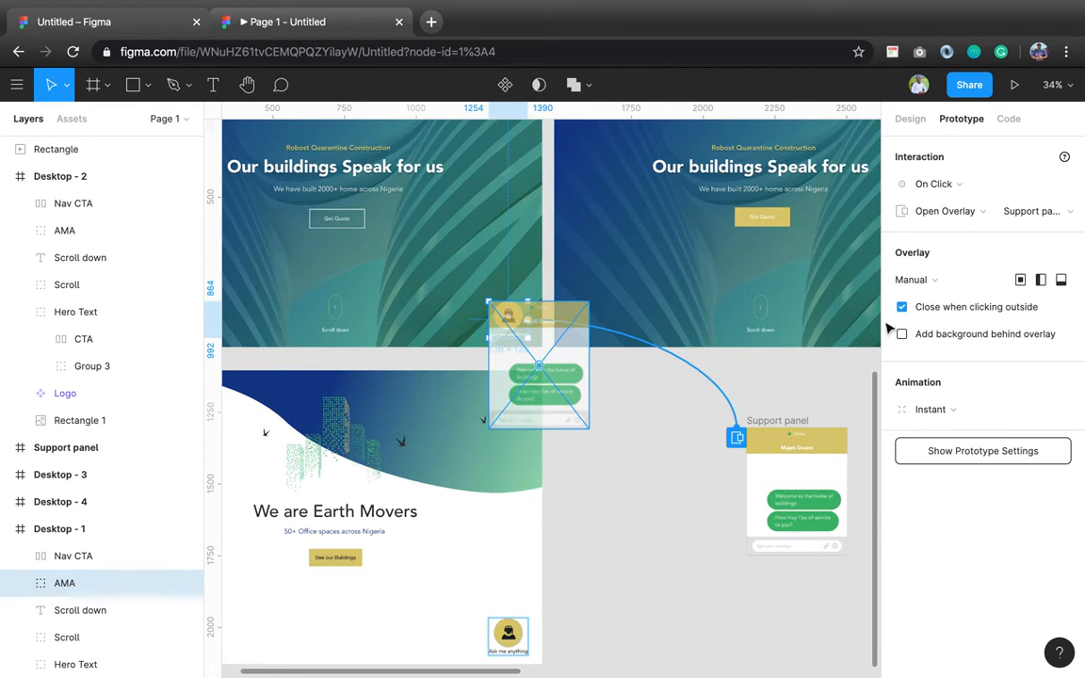
{"action": "left_click", "coordinate": [950, 281]}
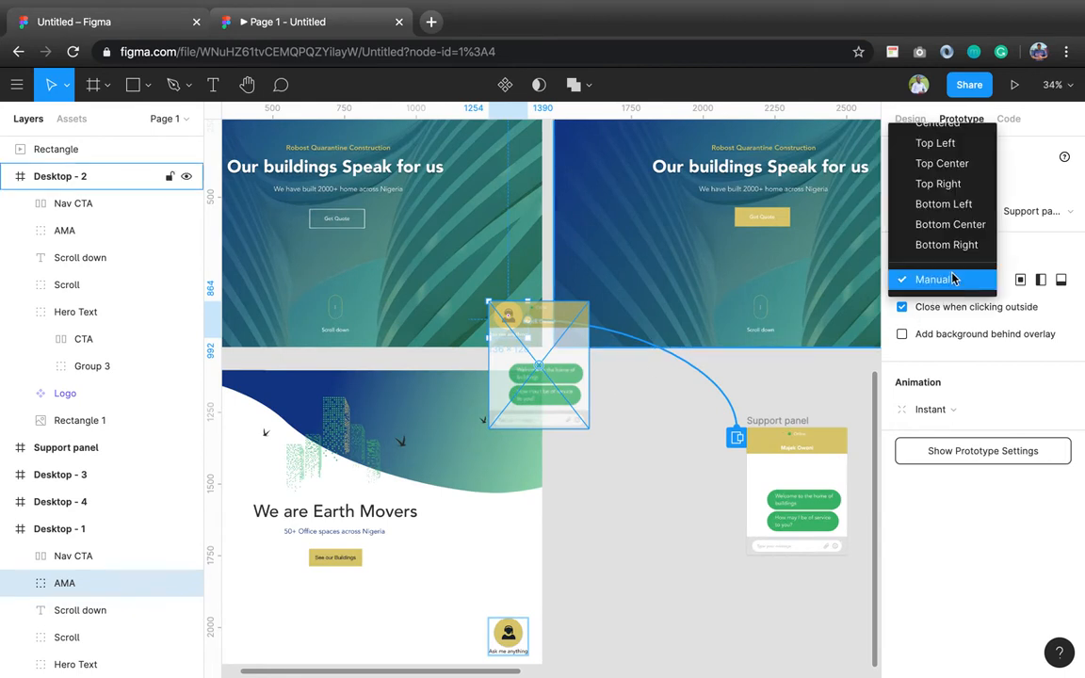
{"action": "left_click", "coordinate": [938, 141]}
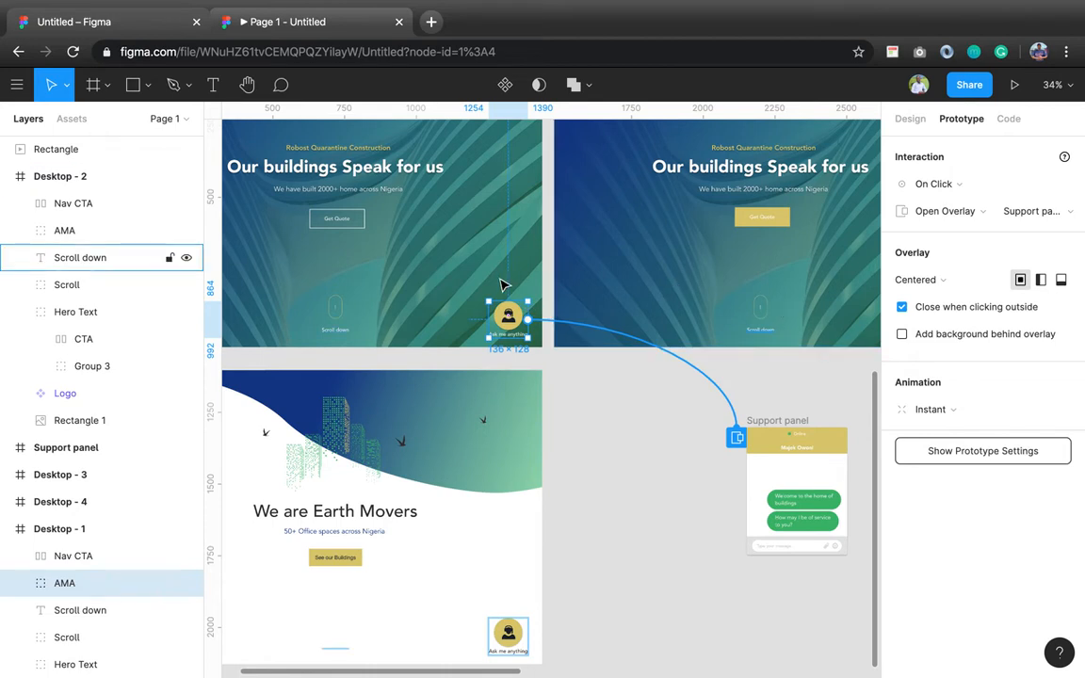
Set the Support panel overlay's position to Manual and place it just above the "Ask me anything" icon in Desktop - 1
{"action": "scroll", "coordinate": [578, 321], "scroll_direction": "left", "scroll_amount": 2}
{"action": "scroll", "coordinate": [578, 321], "scroll_direction": "up", "scroll_amount": 1}
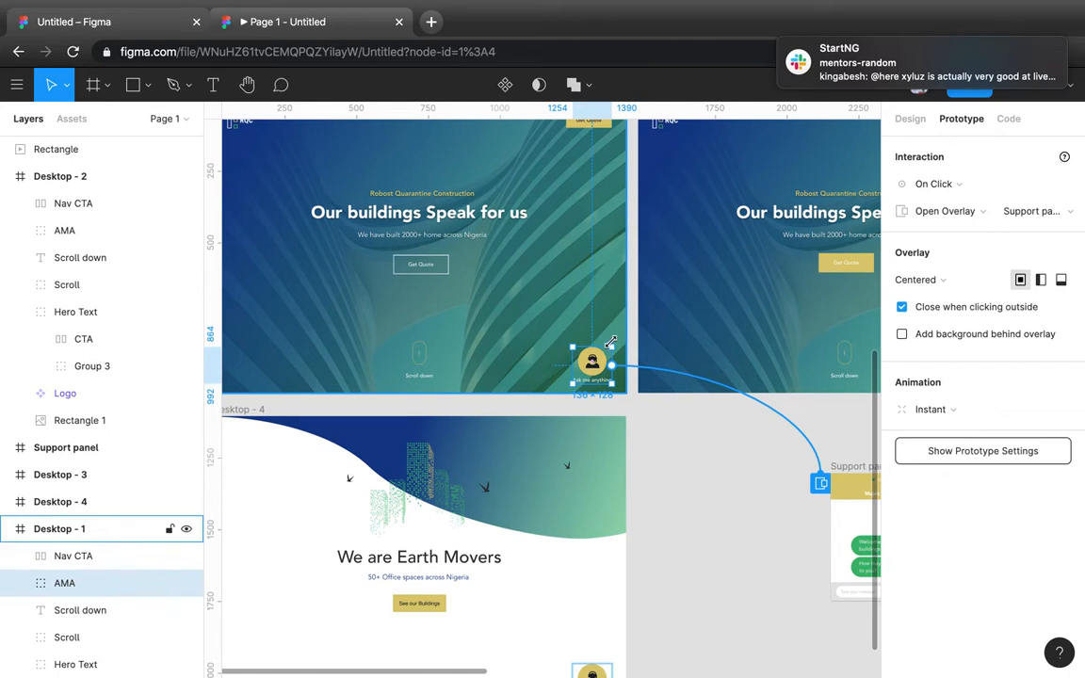
{"action": "left_click", "coordinate": [959, 288]}
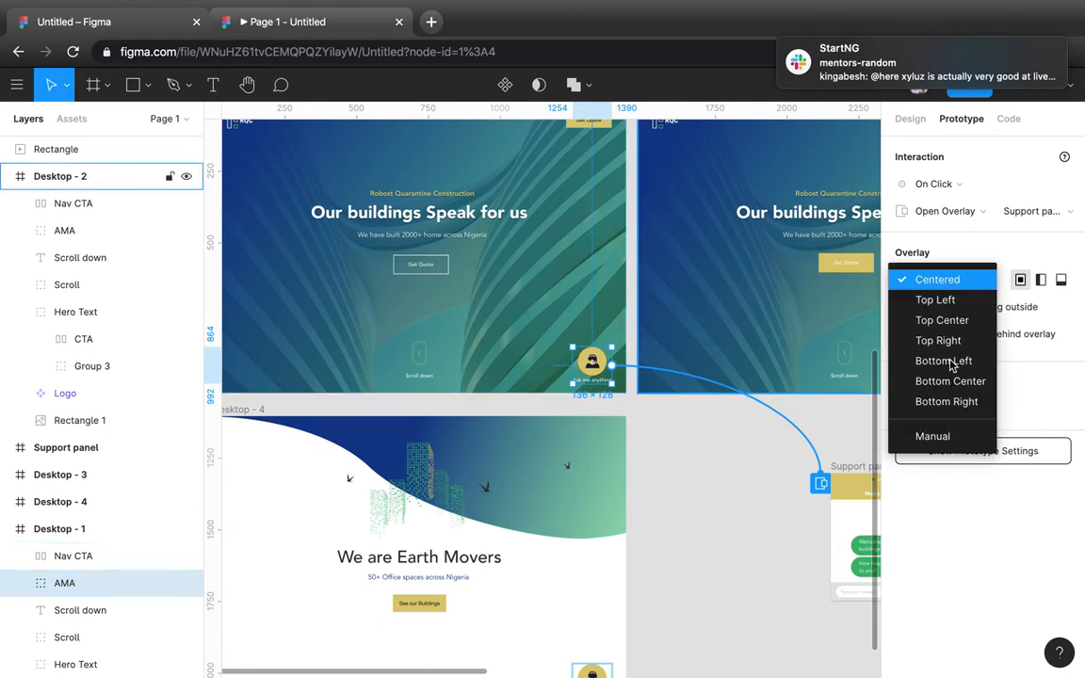
{"action": "left_click", "coordinate": [953, 438]}
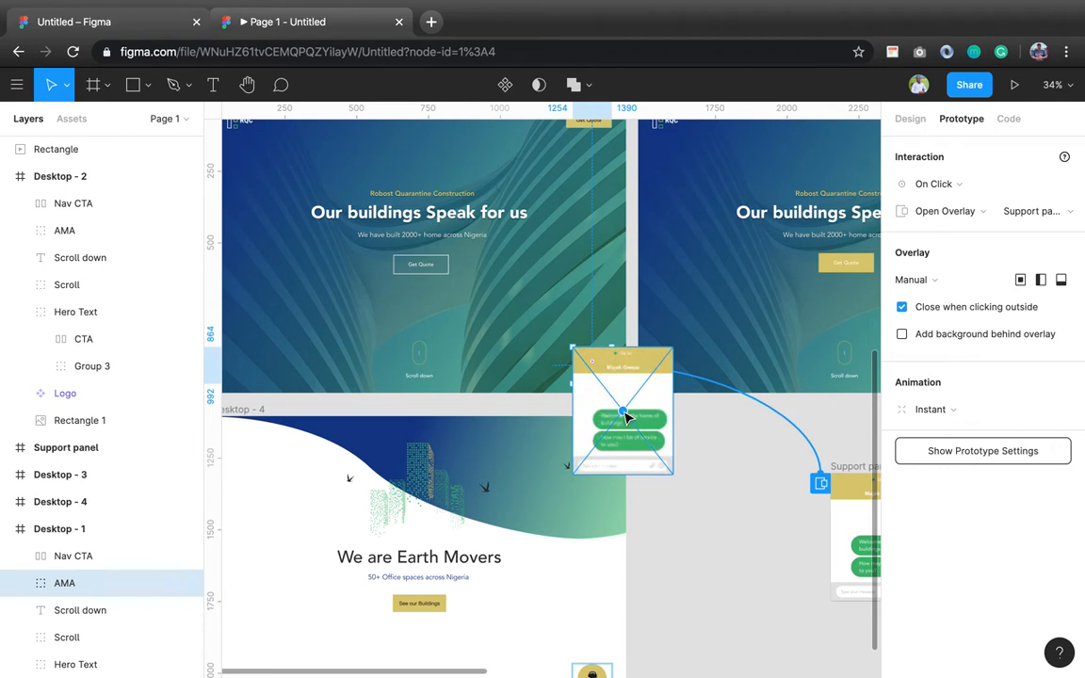
{"action": "left_click_drag", "start_coordinate": [621, 408], "coordinate": [566, 284]}
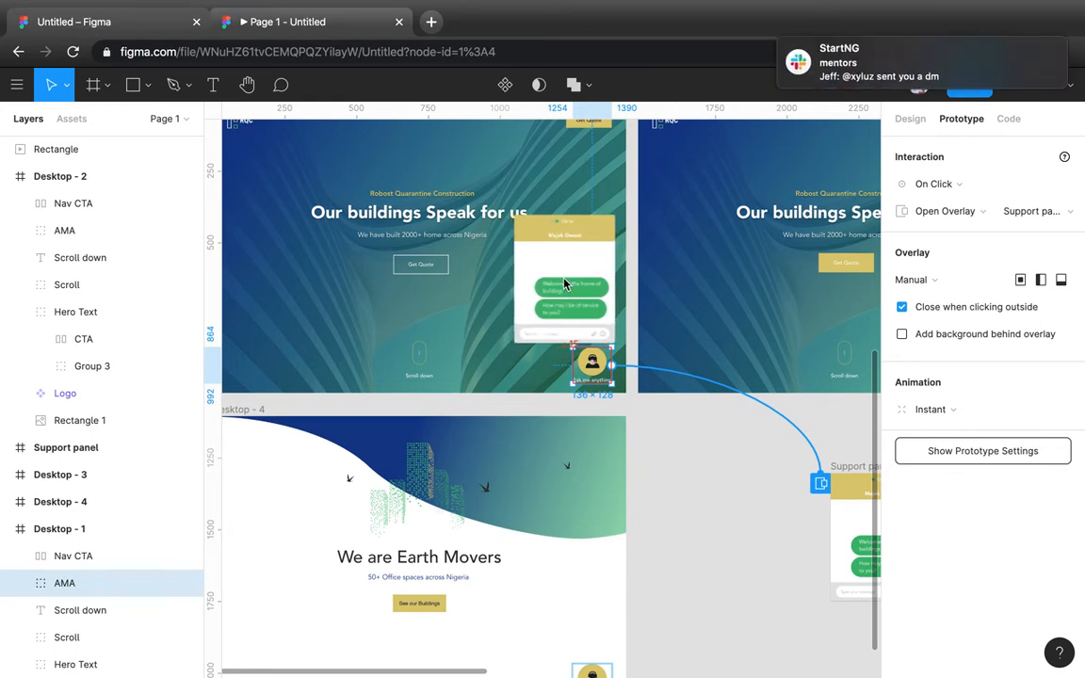
Try adding a background behind the Support panel overlay
{"action": "scroll", "coordinate": [565, 284], "scroll_direction": "up", "scroll_amount": 2}
{"action": "scroll", "coordinate": [565, 284], "scroll_direction": "left", "scroll_amount": 1}
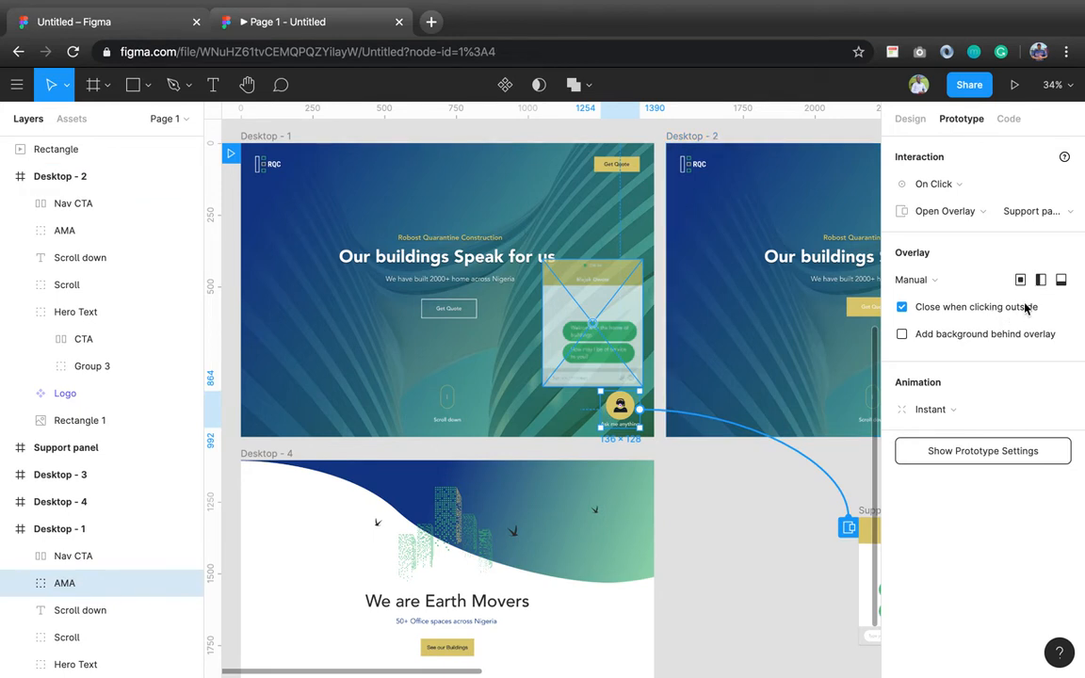
{"action": "left_click", "coordinate": [906, 311]}
{"action": "left_click", "coordinate": [902, 335]}
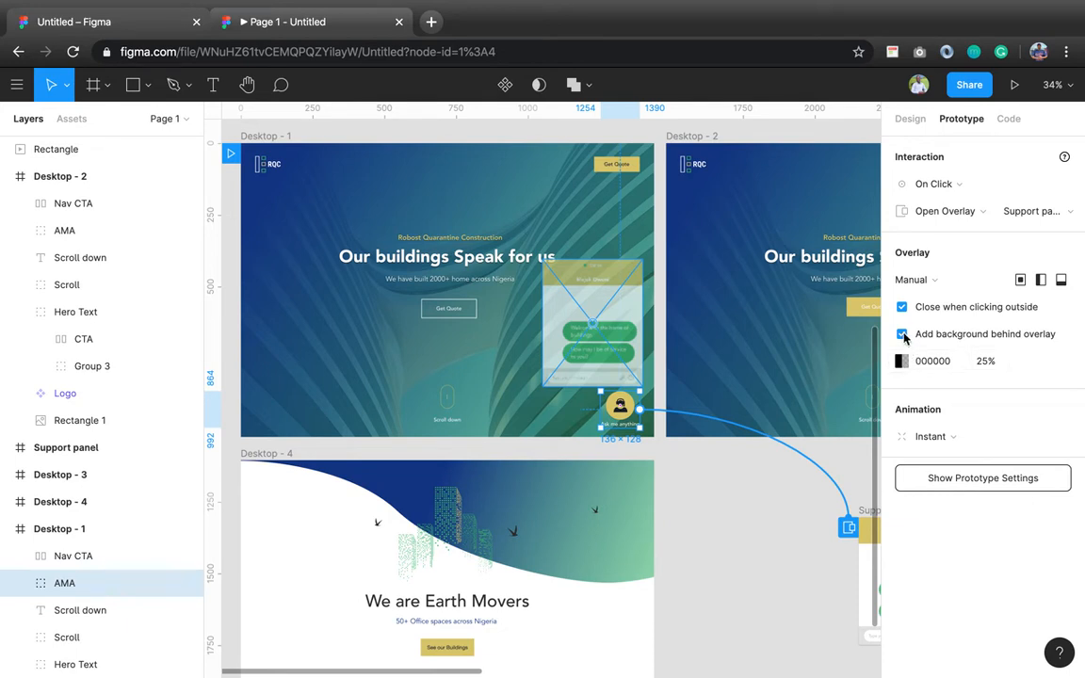
{"action": "left_click", "coordinate": [903, 335]}
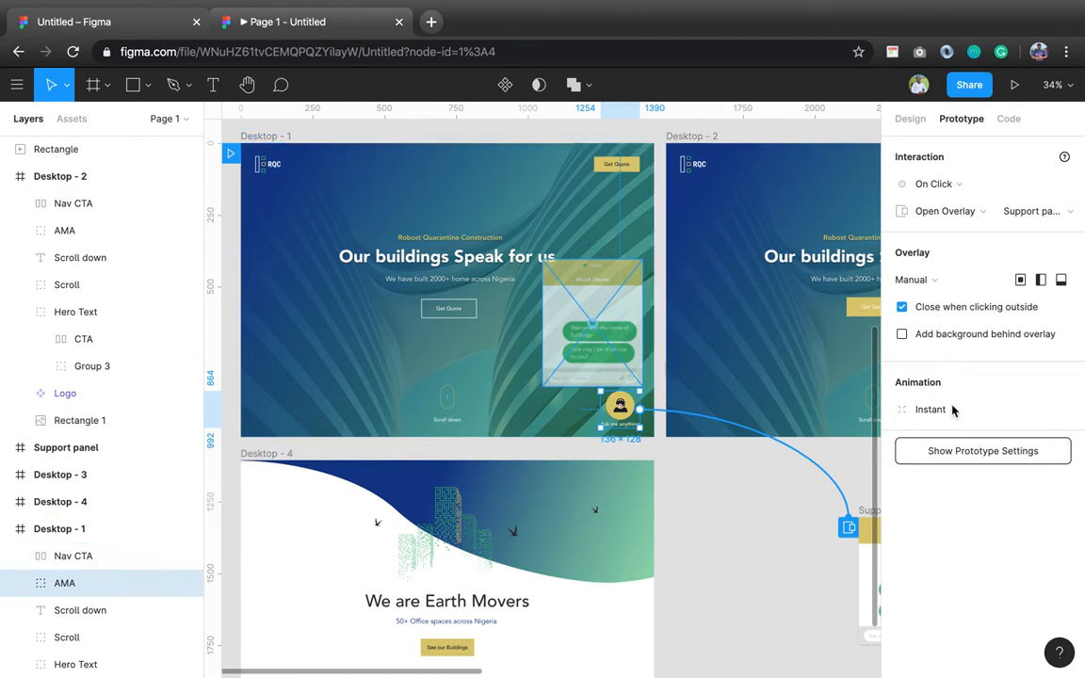
Set the Support panel overlay's animation to Move In, keeping the Ease Out easing
{"action": "left_click", "coordinate": [953, 410]}
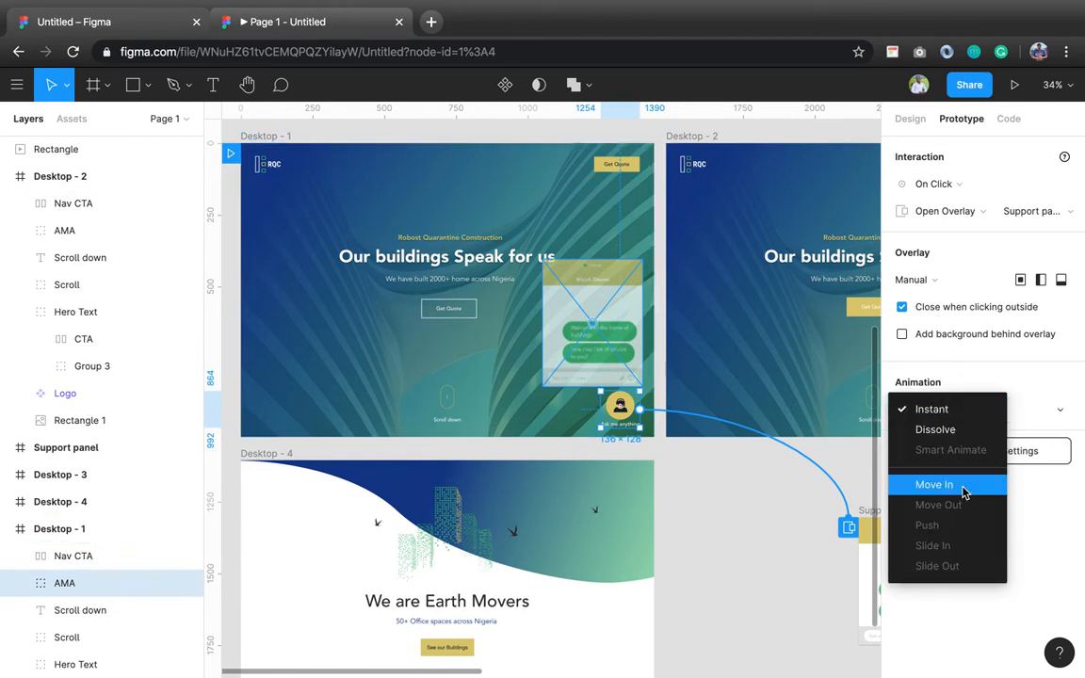
{"action": "left_click", "coordinate": [959, 485]}
{"action": "left_click", "coordinate": [974, 439]}
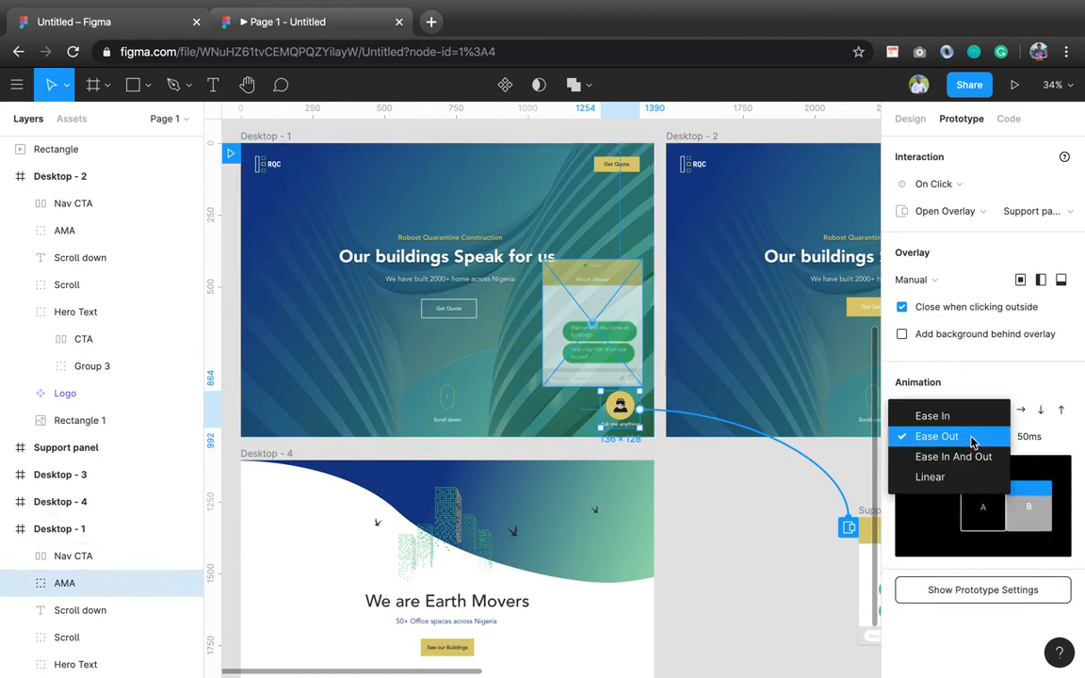
{"action": "left_click", "coordinate": [902, 333]}
Try a background behind the overlay together with the Move In animation
{"action": "left_click", "coordinate": [902, 334]}
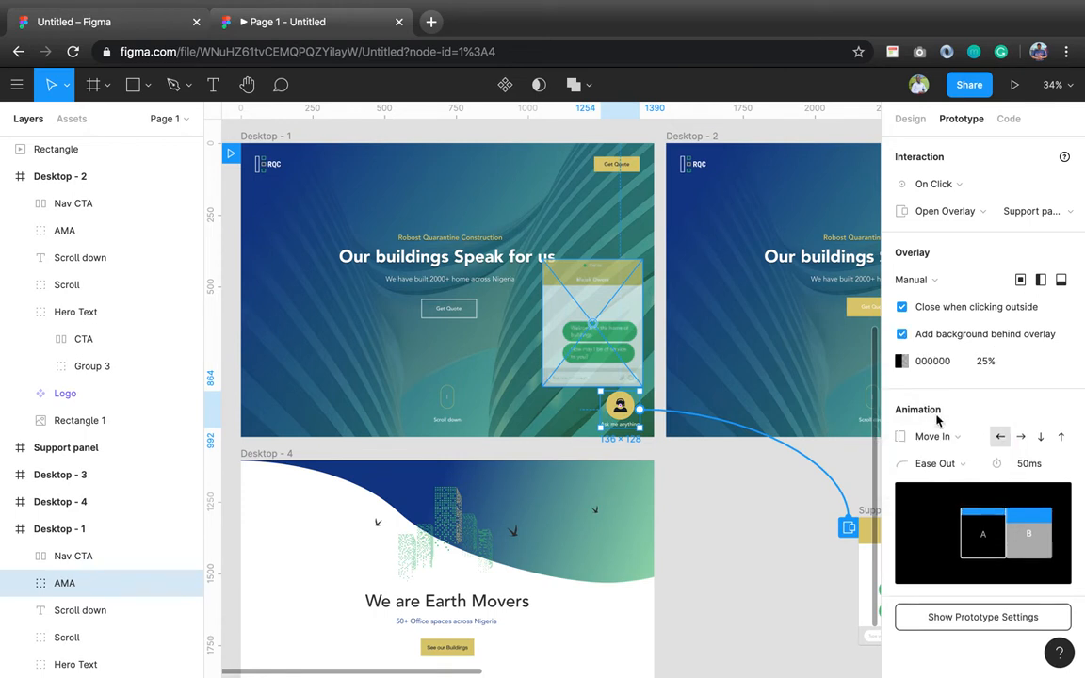
{"action": "left_click", "coordinate": [935, 436]}
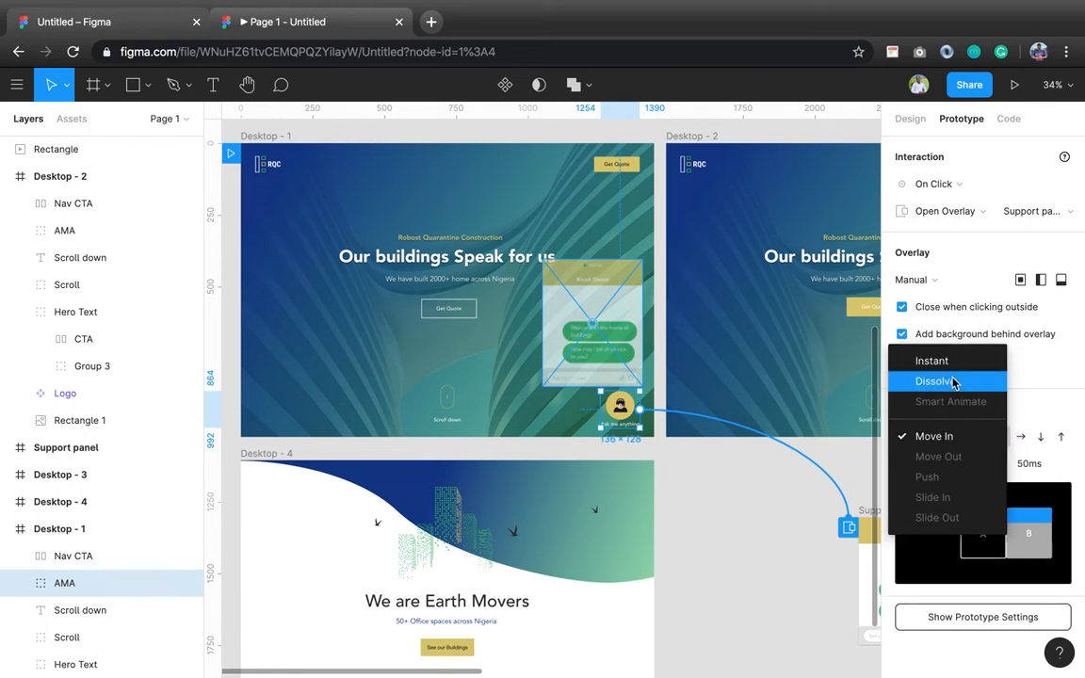
{"action": "left_click", "coordinate": [1044, 368]}
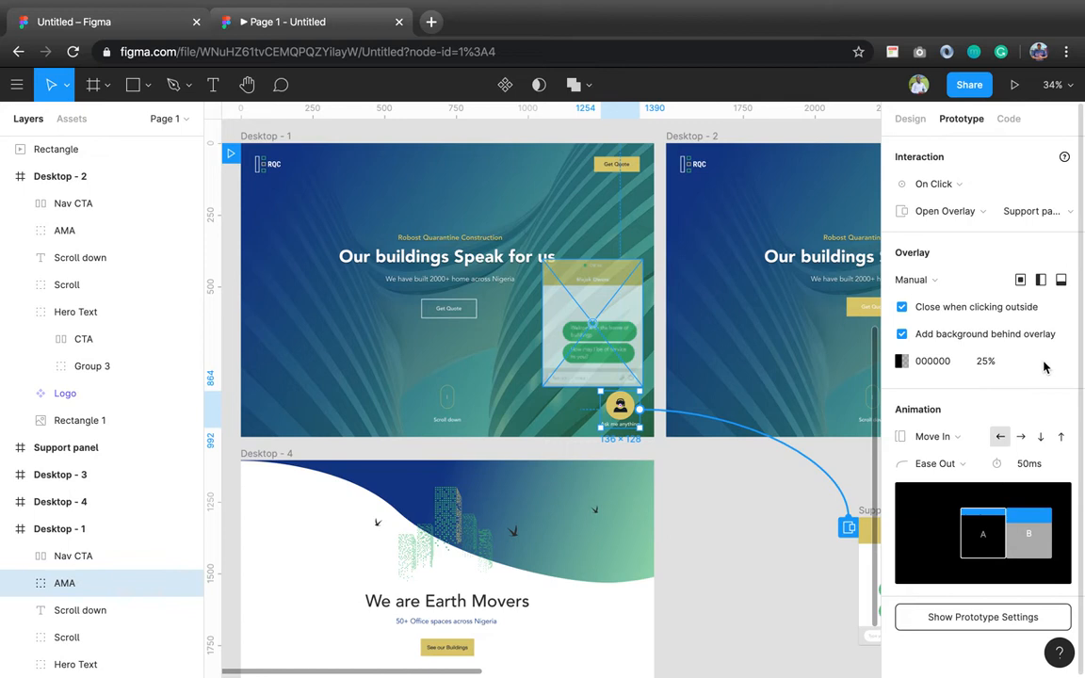
{"action": "left_click", "coordinate": [902, 334]}
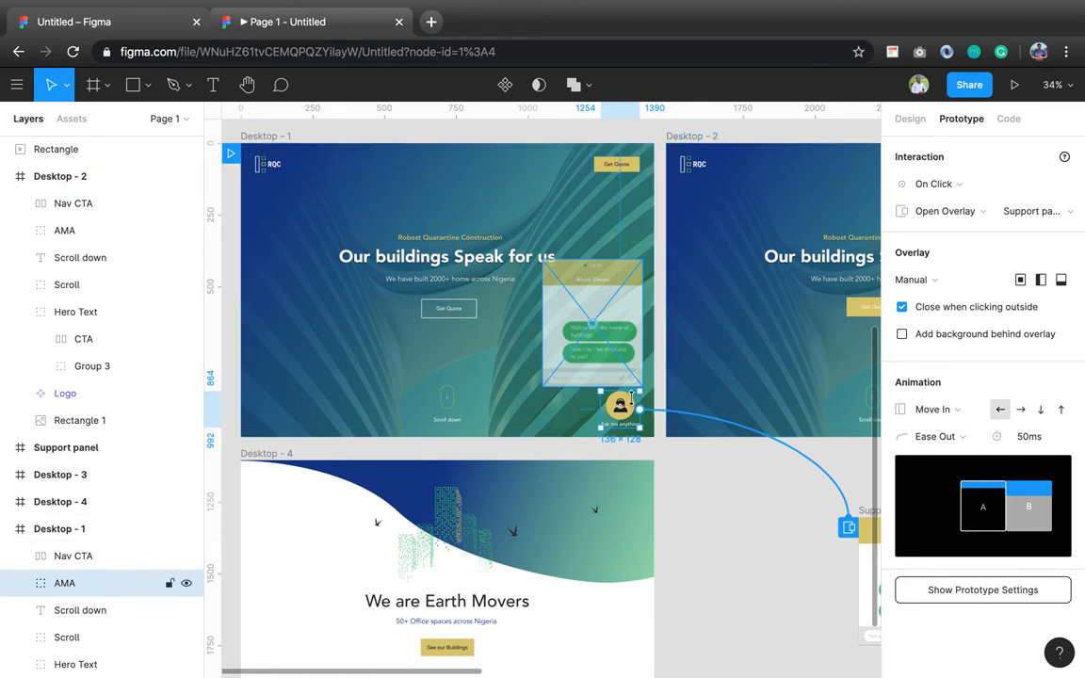
Connect the "Ask me anything" group in Desktop - 4 to the Support panel overlay and place the overlay just above the icon
{"action": "scroll", "coordinate": [622, 406], "scroll_direction": "down", "scroll_amount": 3}
{"action": "scroll", "coordinate": [622, 405], "scroll_direction": "left", "scroll_amount": 2}
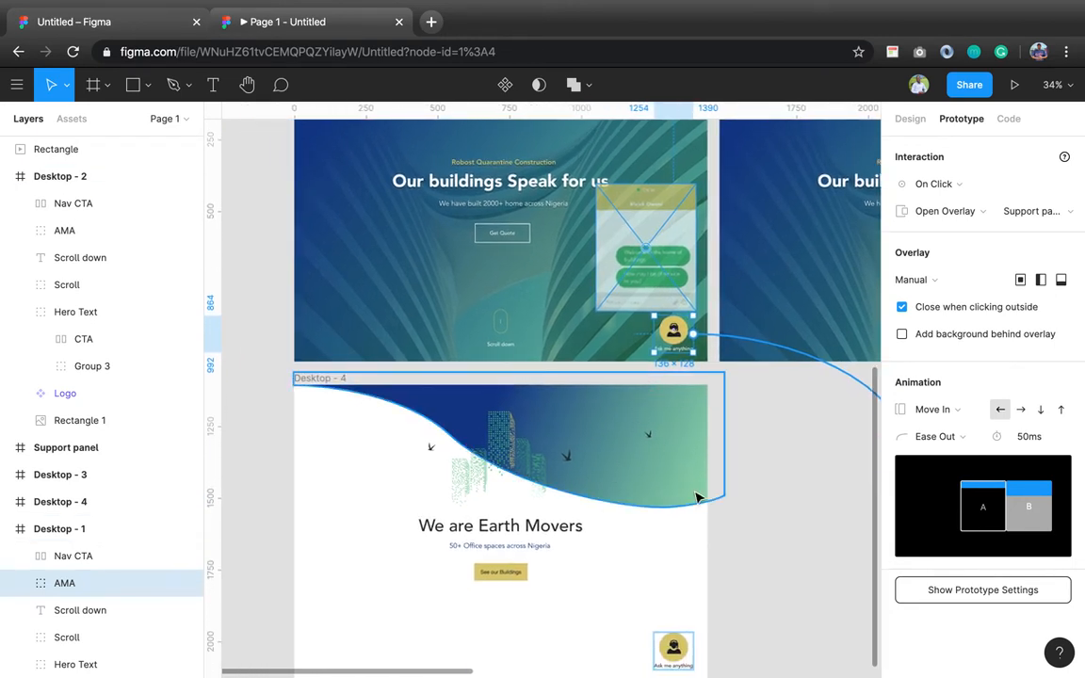
{"action": "key", "text": "Escape"}
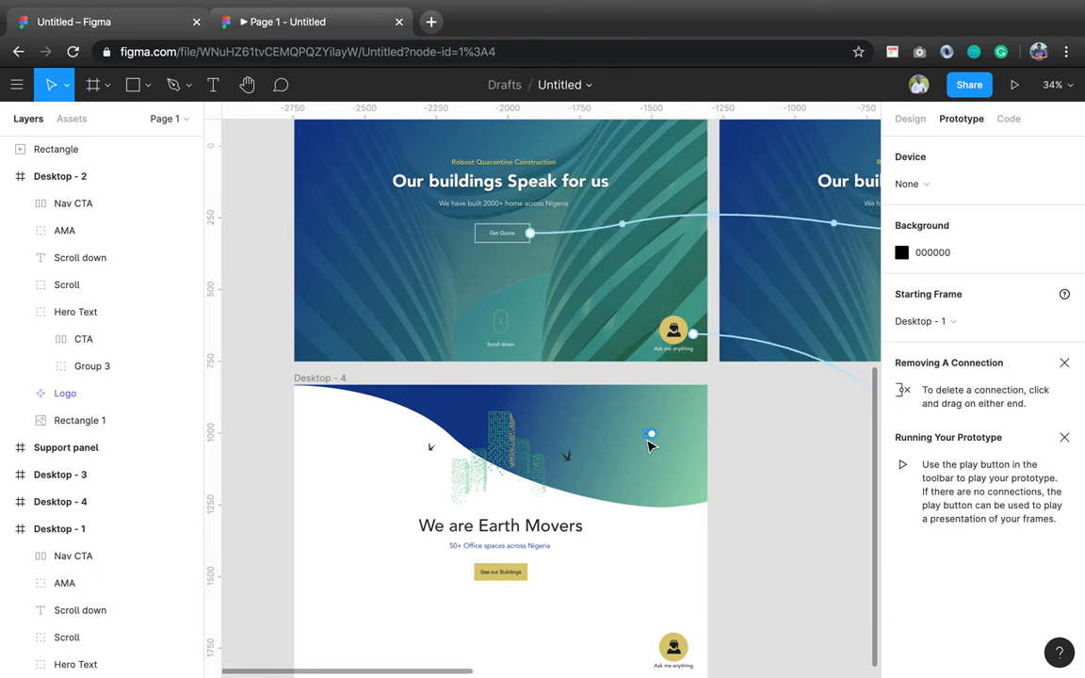
{"action": "scroll", "coordinate": [648, 446], "scroll_direction": "down", "scroll_amount": 3}
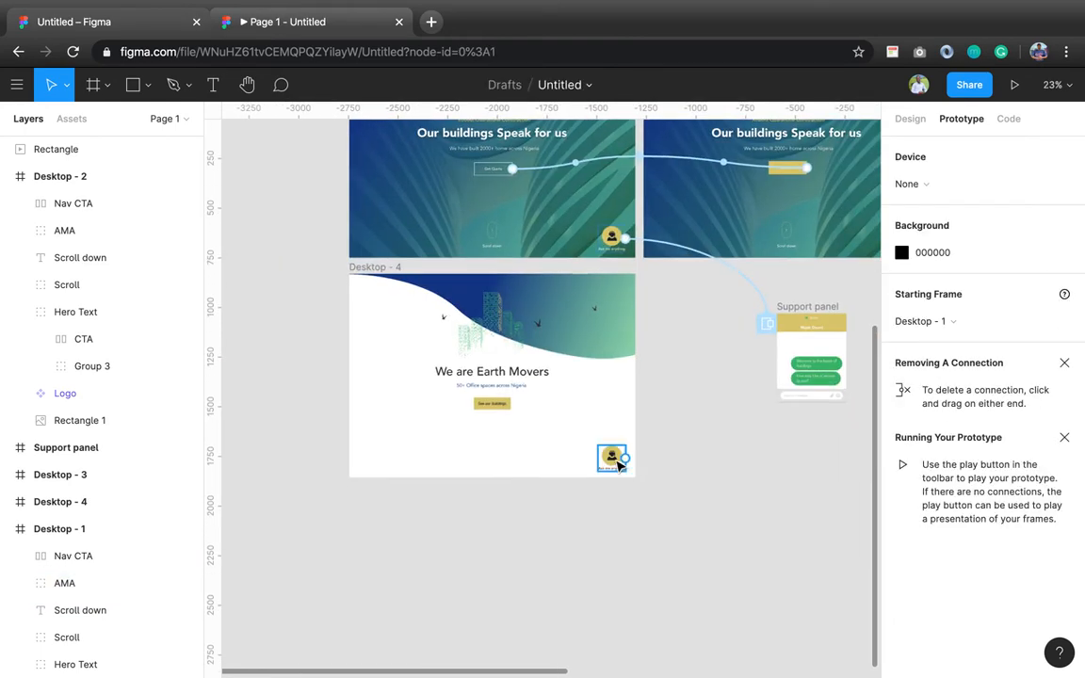
{"action": "left_click", "coordinate": [619, 466]}
{"action": "left_click", "coordinate": [629, 464]}
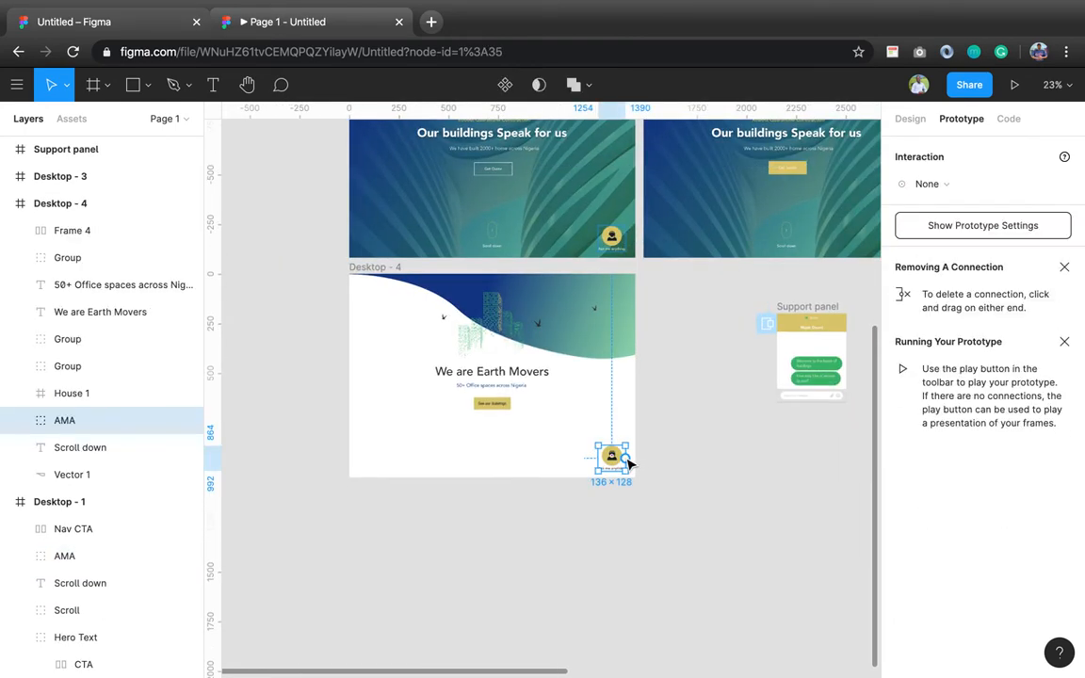
{"action": "left_click_drag", "start_coordinate": [644, 437], "coordinate": [785, 323]}
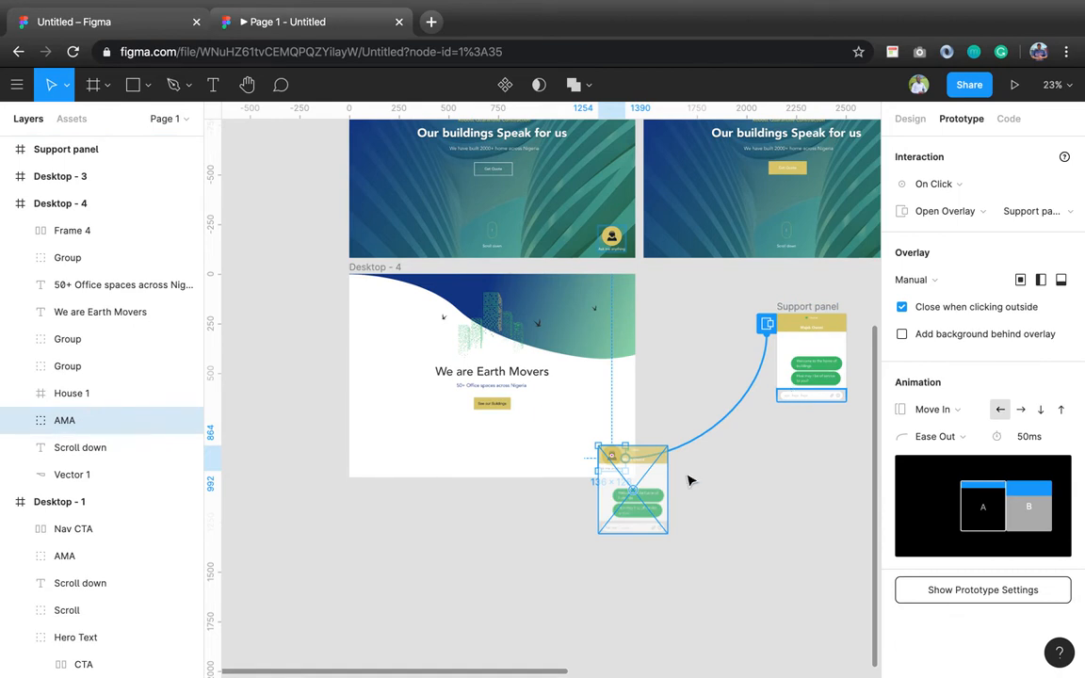
{"action": "left_click_drag", "start_coordinate": [637, 498], "coordinate": [593, 406]}
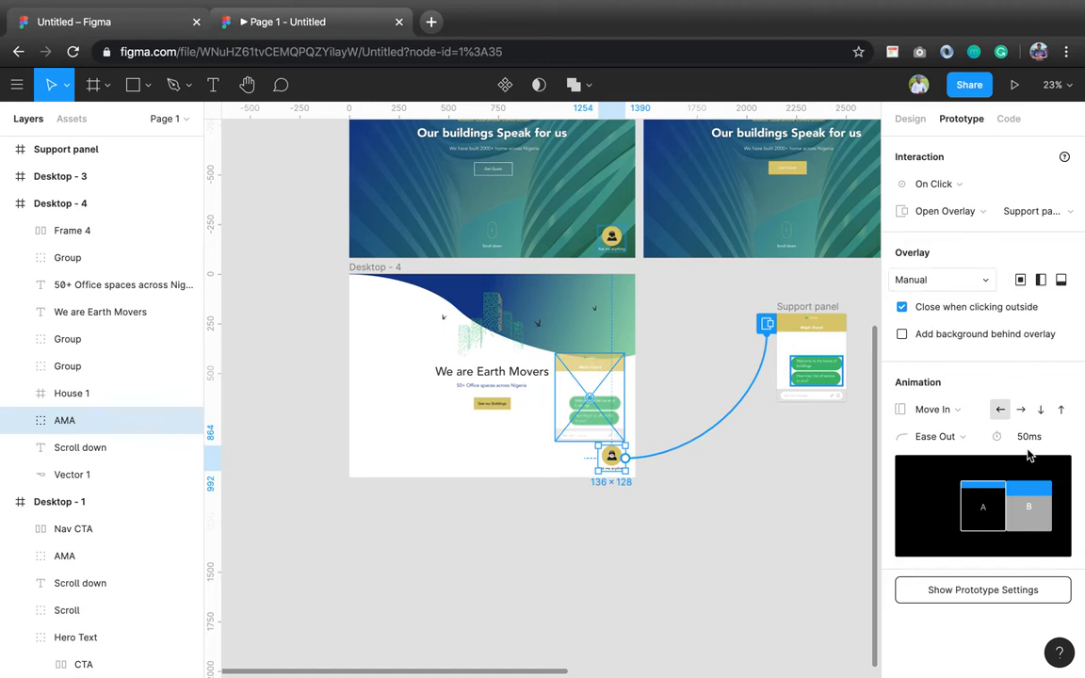
{"action": "left_click", "coordinate": [720, 463]}
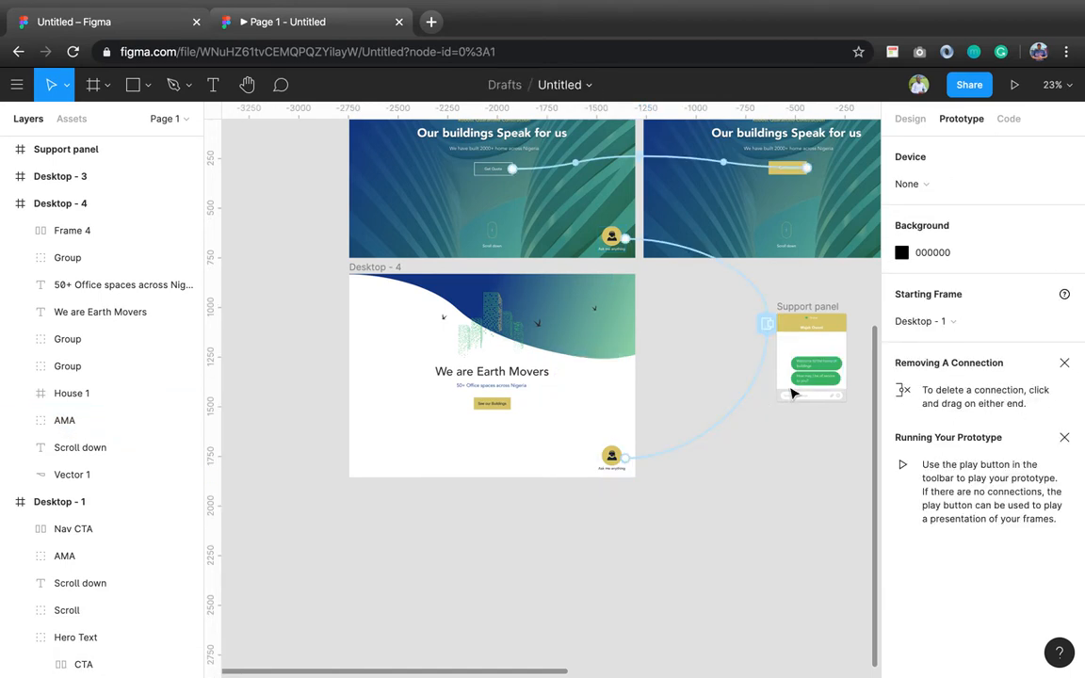
Connect the Desktop - 1 frame to Desktop - 4 with an On Drag trigger
{"action": "scroll", "coordinate": [662, 399], "scroll_direction": "up", "scroll_amount": 2}
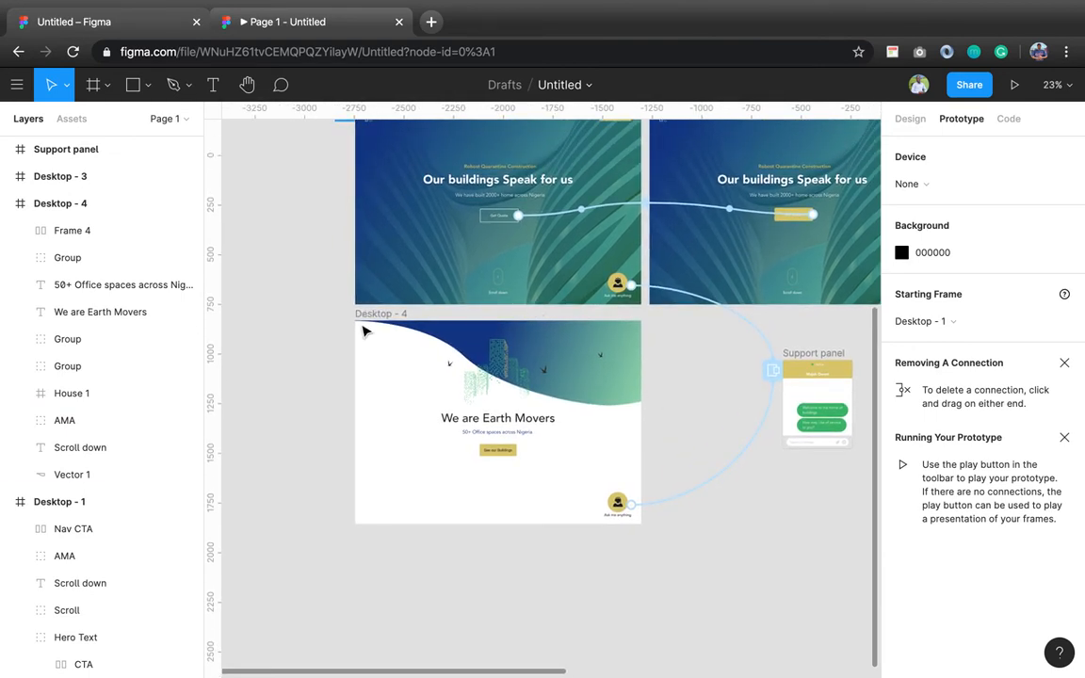
{"action": "scroll", "coordinate": [511, 232], "scroll_direction": "up", "scroll_amount": 3}
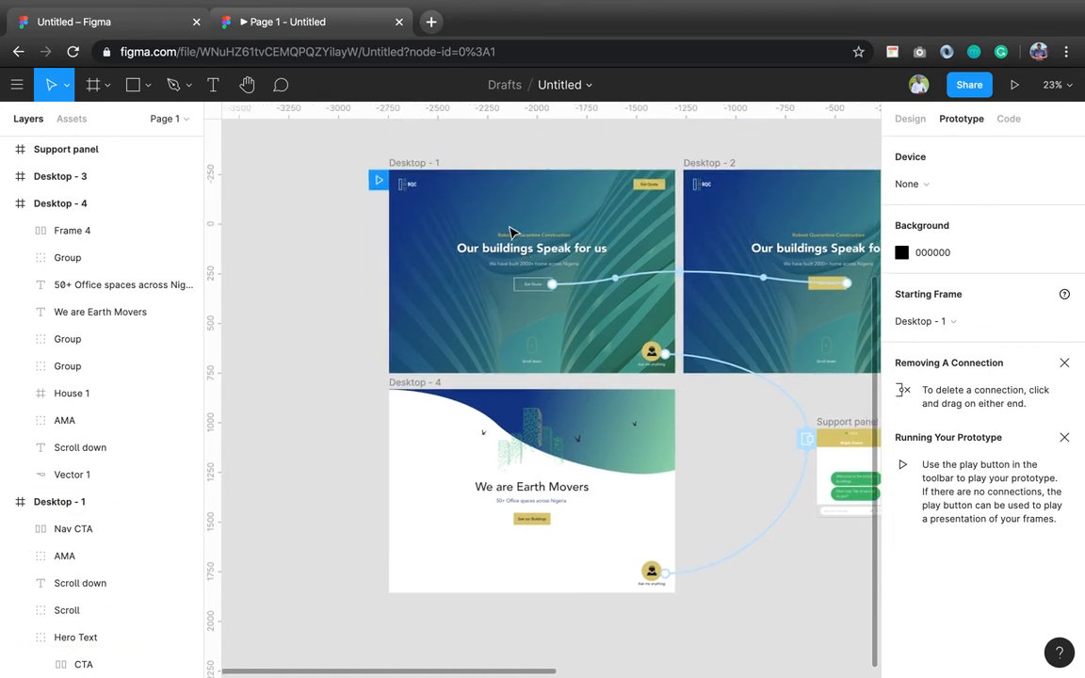
{"action": "left_click", "coordinate": [418, 167]}
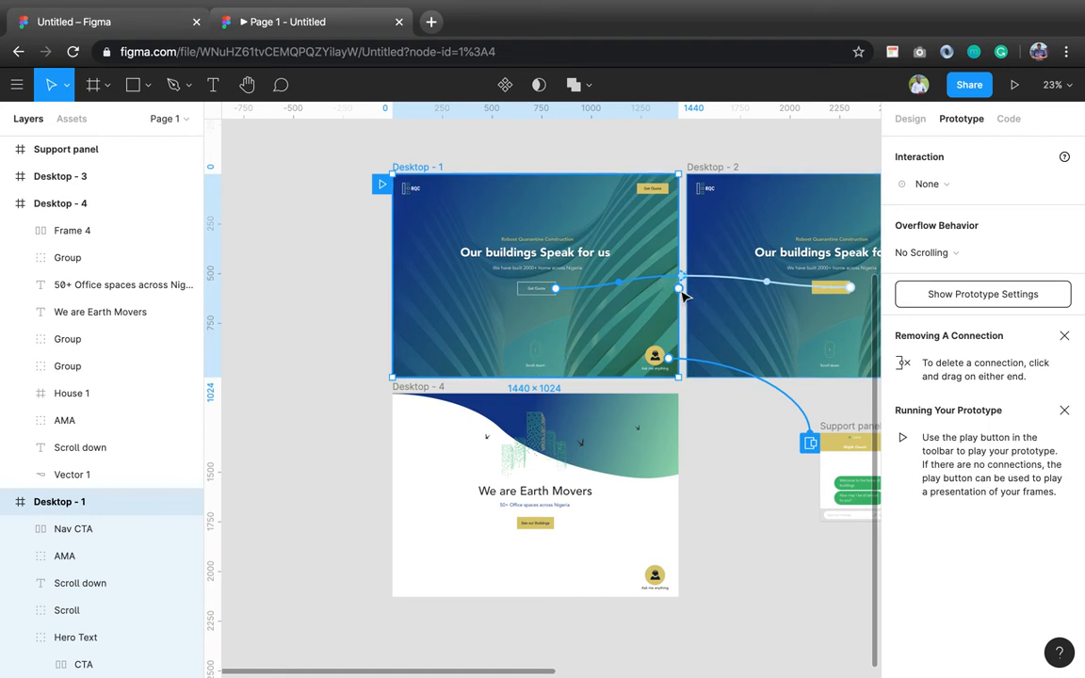
{"action": "left_click_drag", "start_coordinate": [680, 287], "coordinate": [460, 472]}
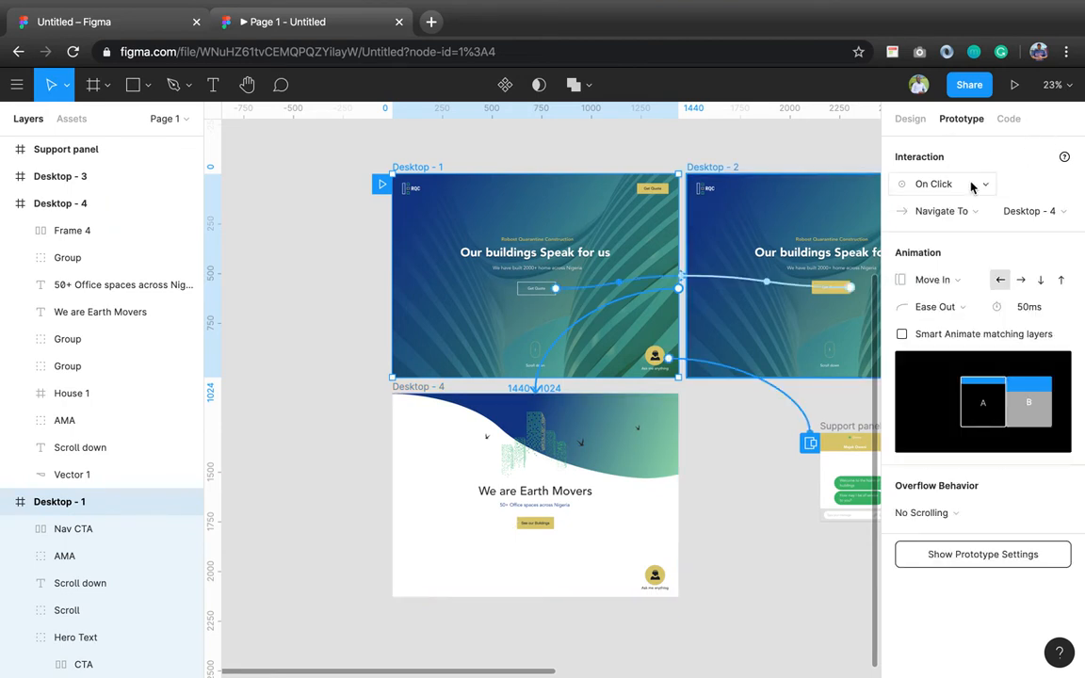
{"action": "left_click", "coordinate": [971, 185]}
{"action": "left_click", "coordinate": [968, 206]}
Set the Desktop - 1 drag interaction's Move In animation to the upward direction with a duration of 10 ms
{"action": "left_click", "coordinate": [1062, 281]}
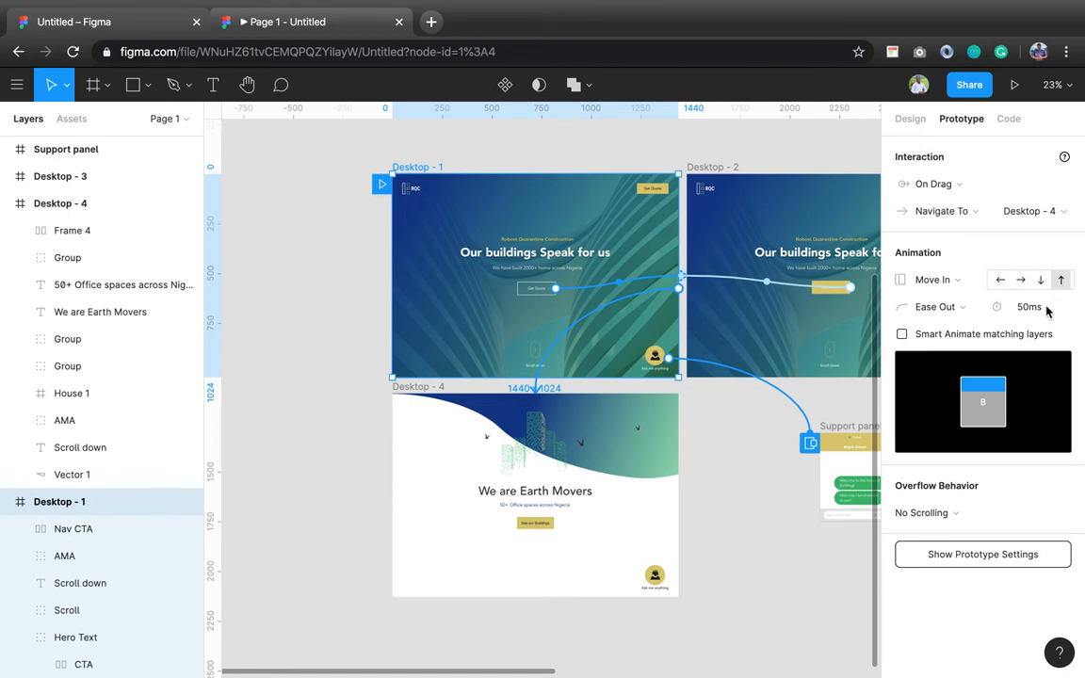
{"action": "left_click", "coordinate": [1039, 311]}
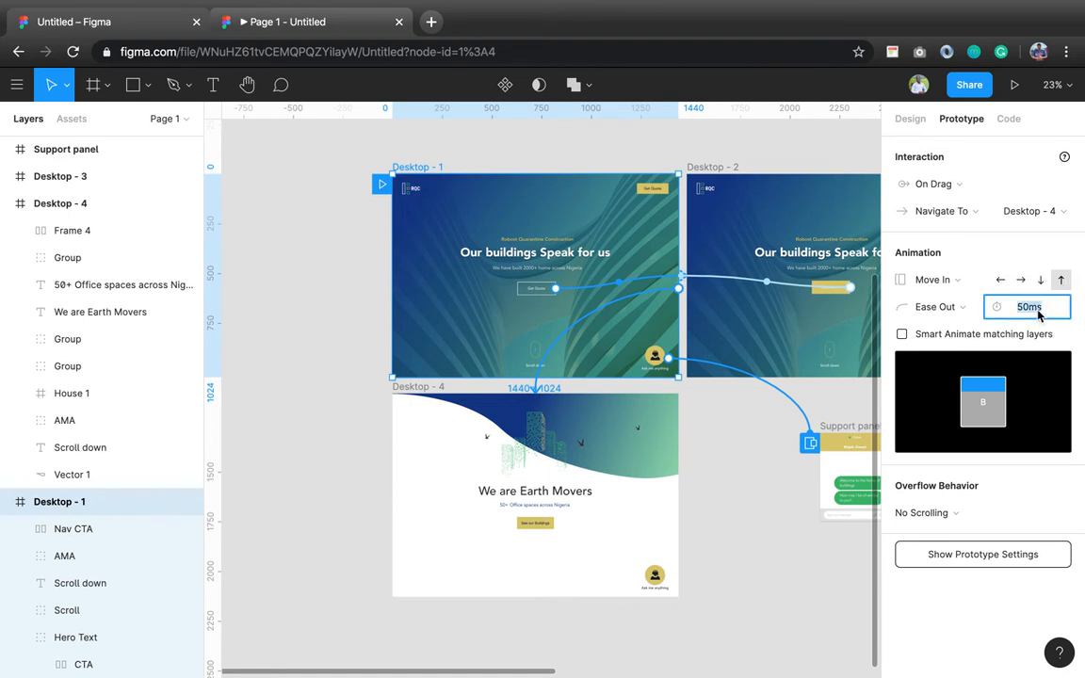
{"action": "type", "text": "10"}
{"action": "key", "text": "Return"}
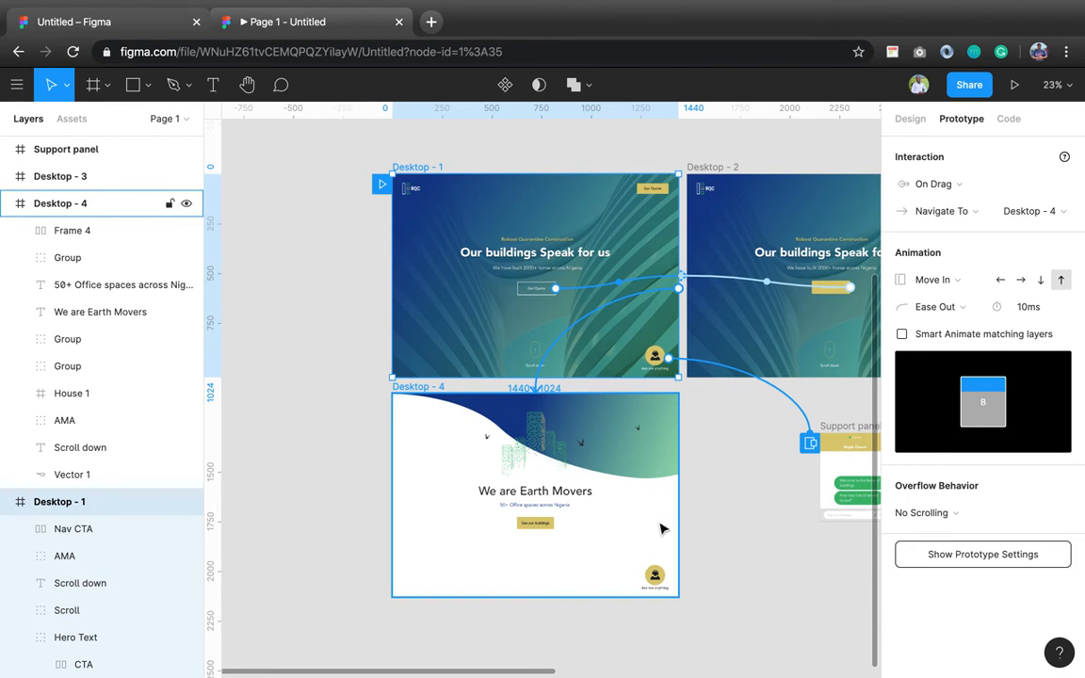
Connect the Desktop - 4 frame back to Desktop - 1 with an On Drag trigger and a downward Move In direction
{"action": "left_click", "coordinate": [680, 499]}
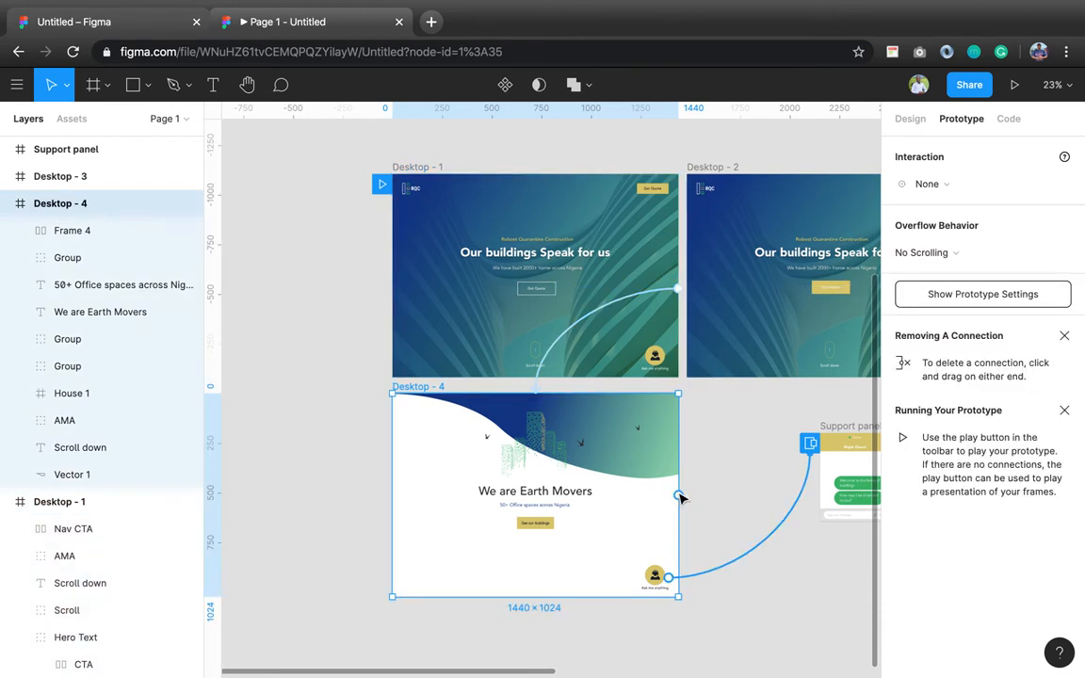
{"action": "left_click_drag", "start_coordinate": [680, 499], "coordinate": [566, 311]}
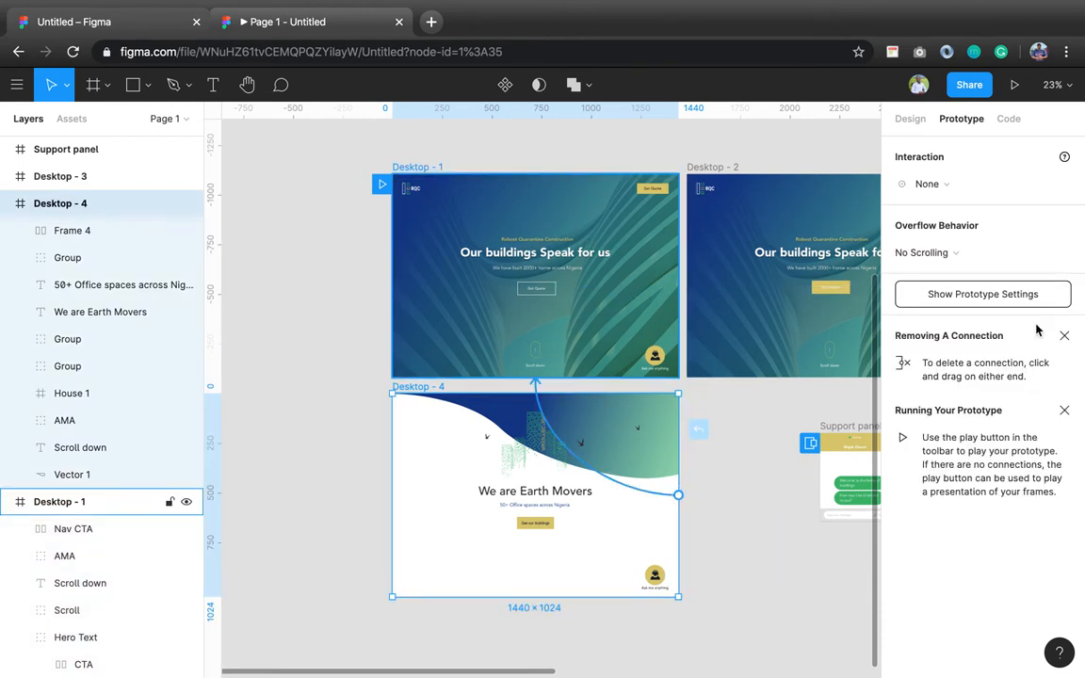
{"action": "left_click", "coordinate": [937, 186]}
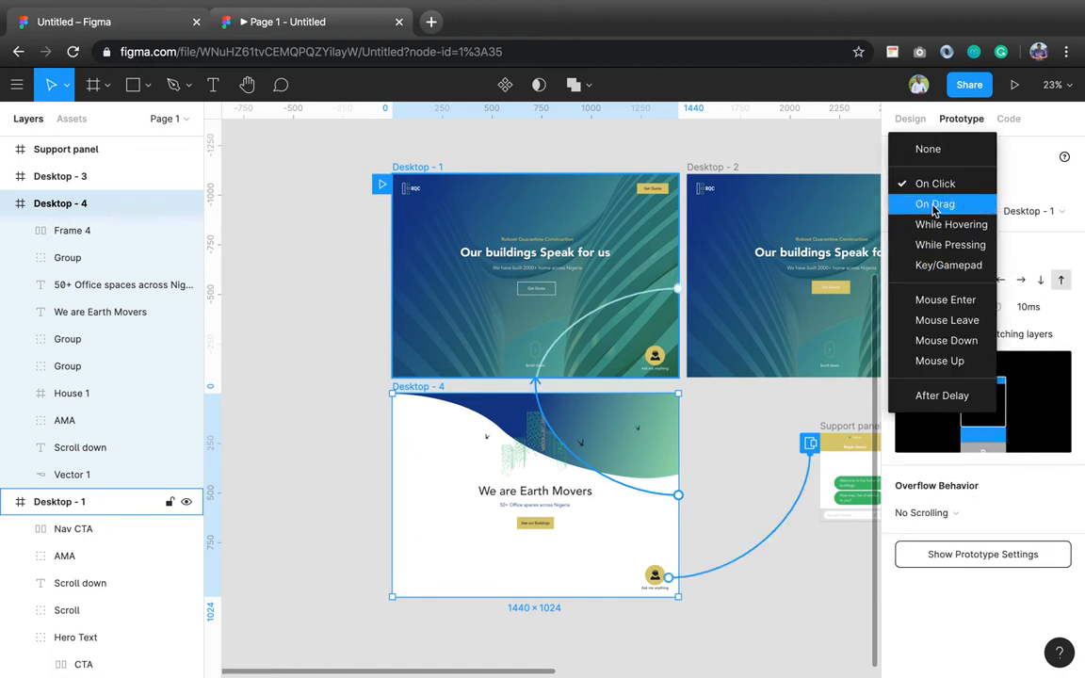
{"action": "left_click", "coordinate": [935, 204]}
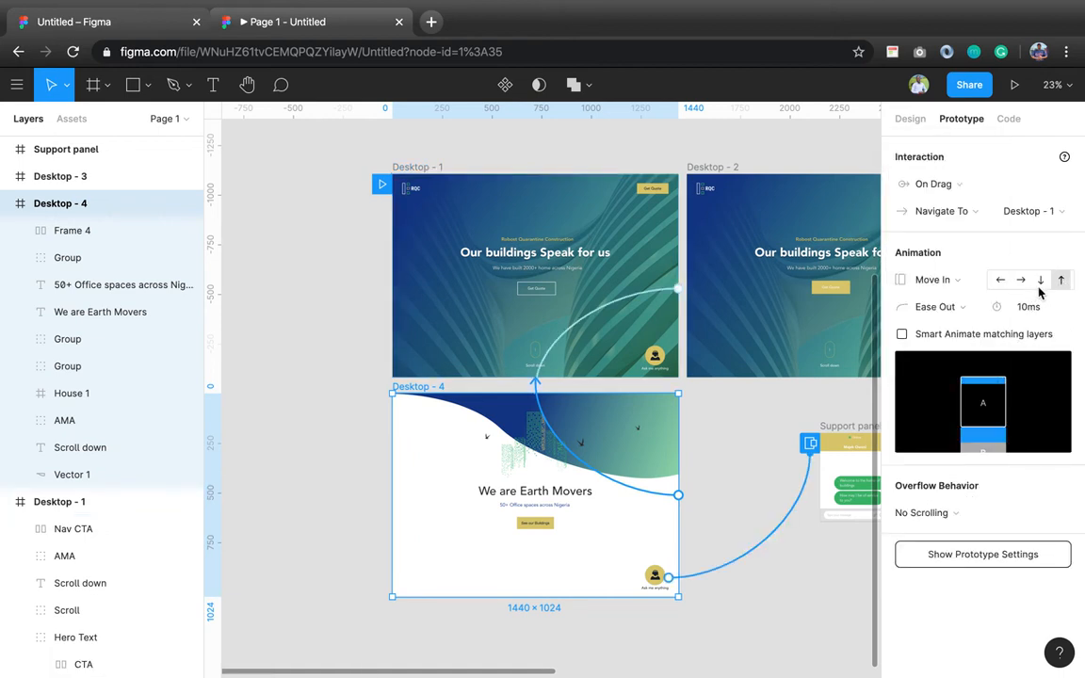
{"action": "left_click", "coordinate": [1041, 280]}
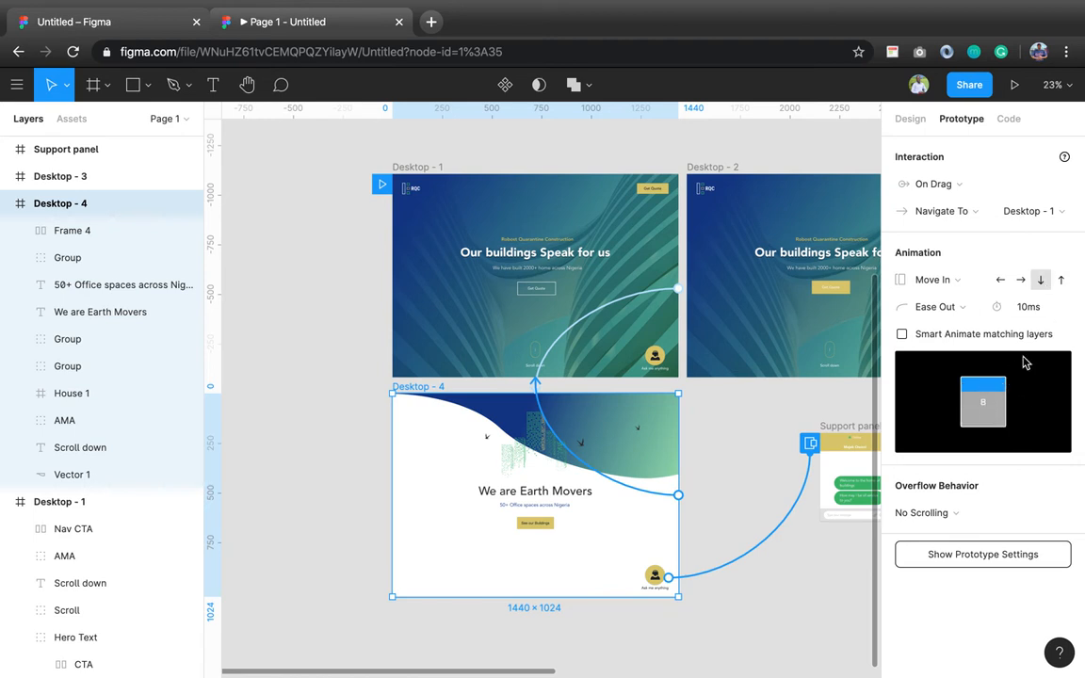
Enable Smart Animate matching layers for the drag interactions of both Desktop - 4 and Desktop - 1
{"action": "left_click", "coordinate": [903, 334]}
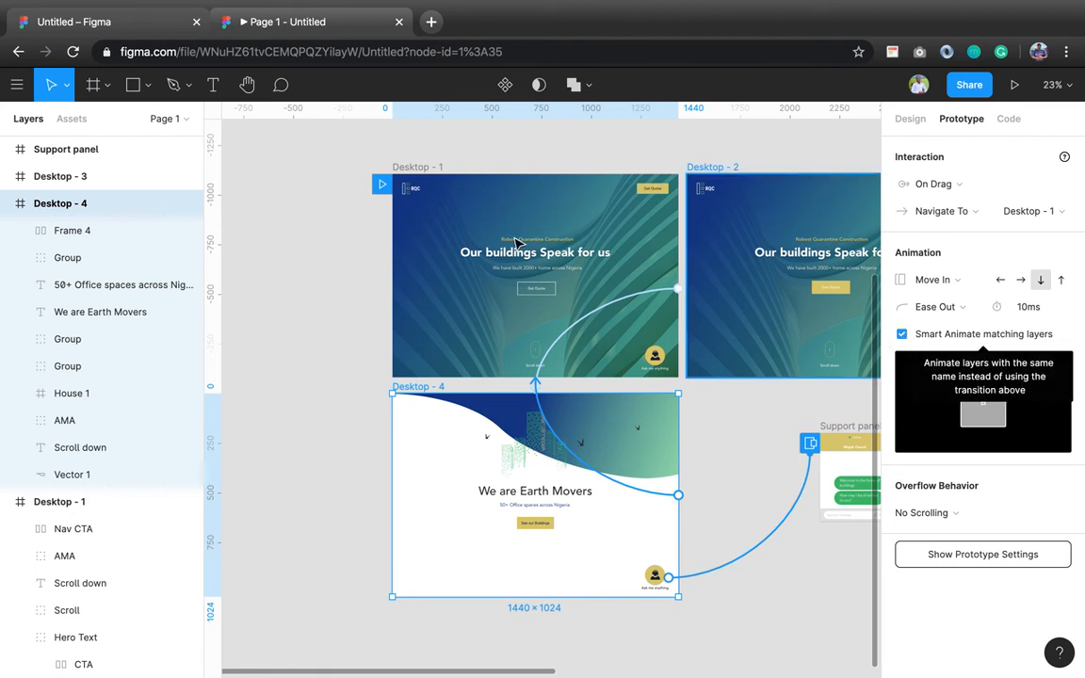
{"action": "left_click", "coordinate": [384, 164]}
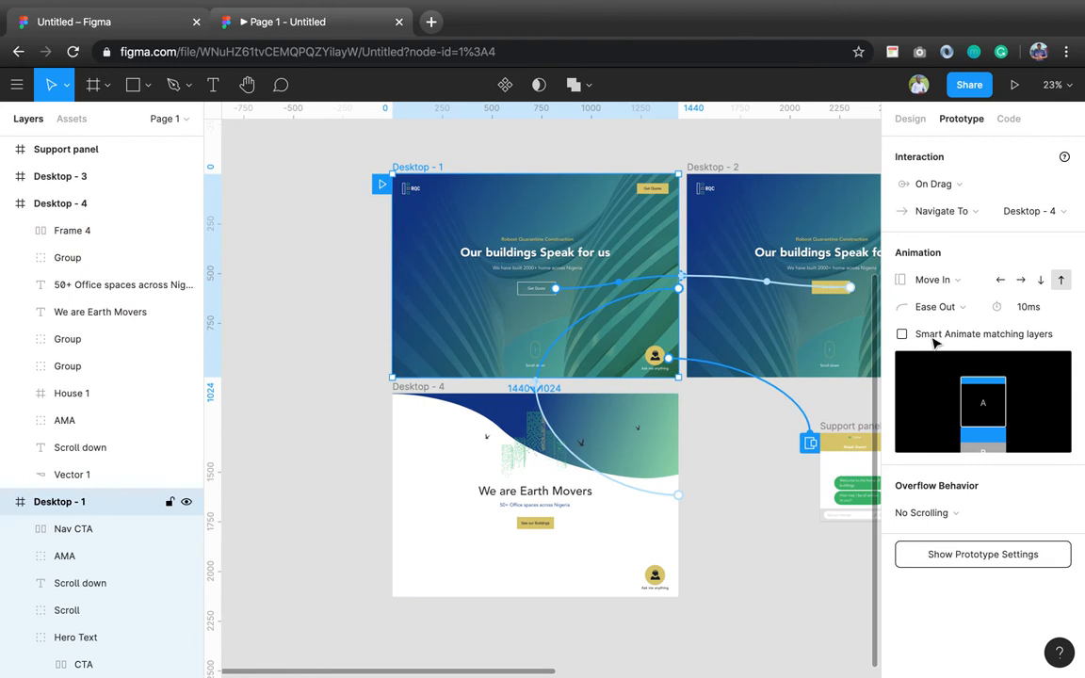
{"action": "left_click", "coordinate": [902, 334]}
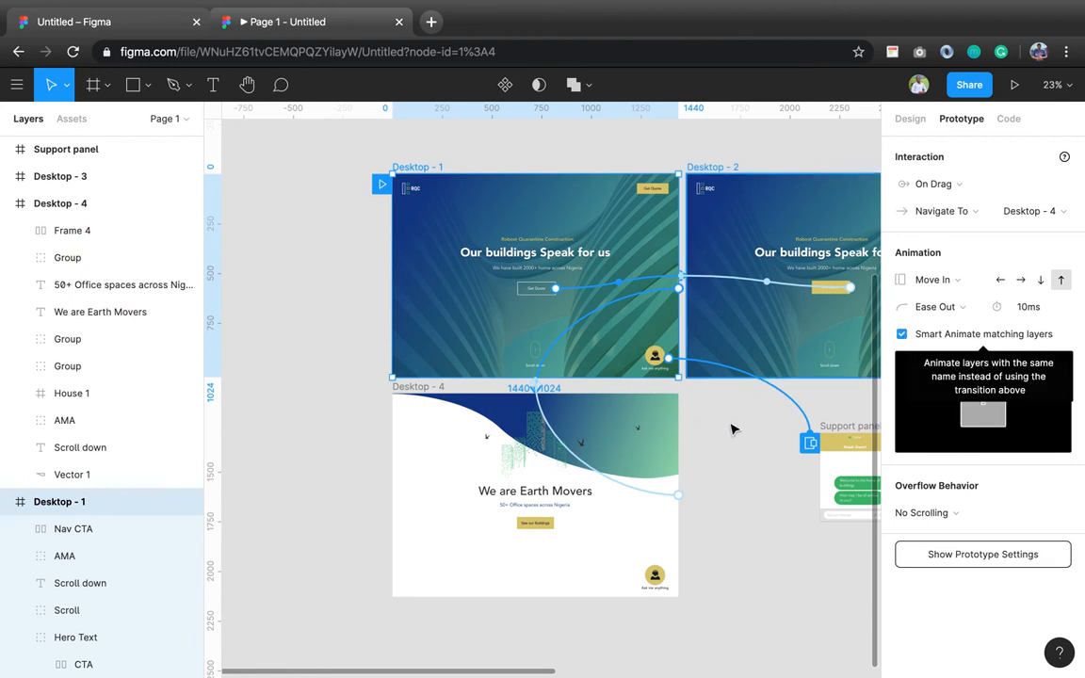
Switch to the running prototype preview of the page and set its scaling to Fit – Scale down to fit
{"action": "scroll", "coordinate": [800, 434], "scroll_direction": "right", "scroll_amount": 5}
{"action": "scroll", "coordinate": [733, 429], "scroll_direction": "right", "scroll_amount": 1}
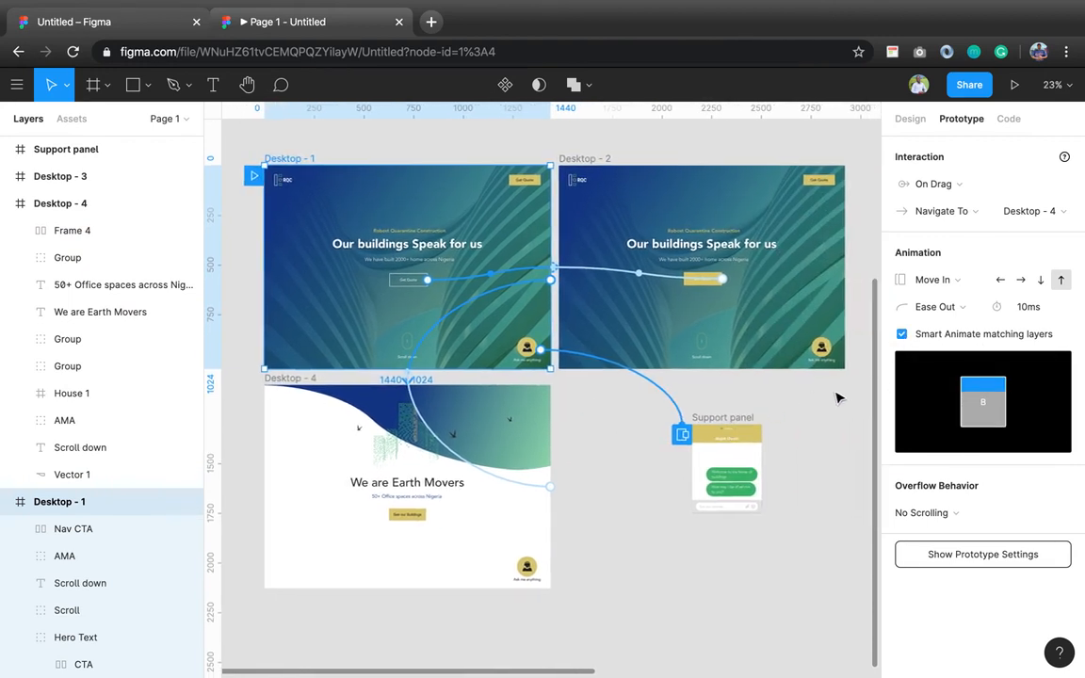
{"action": "left_click", "coordinate": [617, 491]}
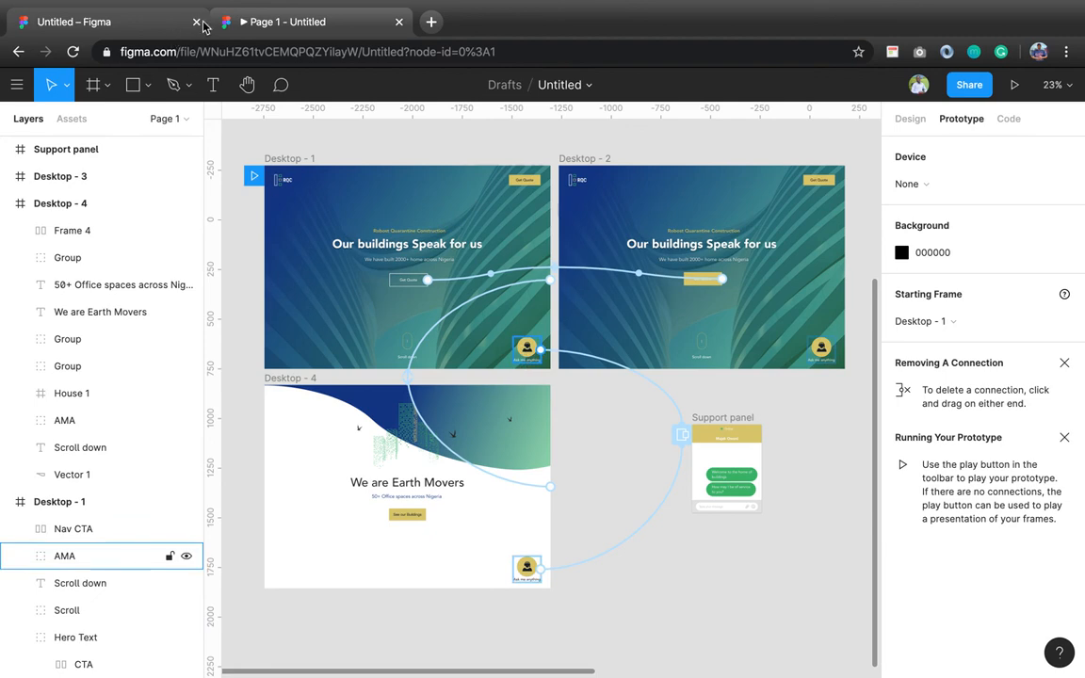
{"action": "left_click", "coordinate": [271, 24]}
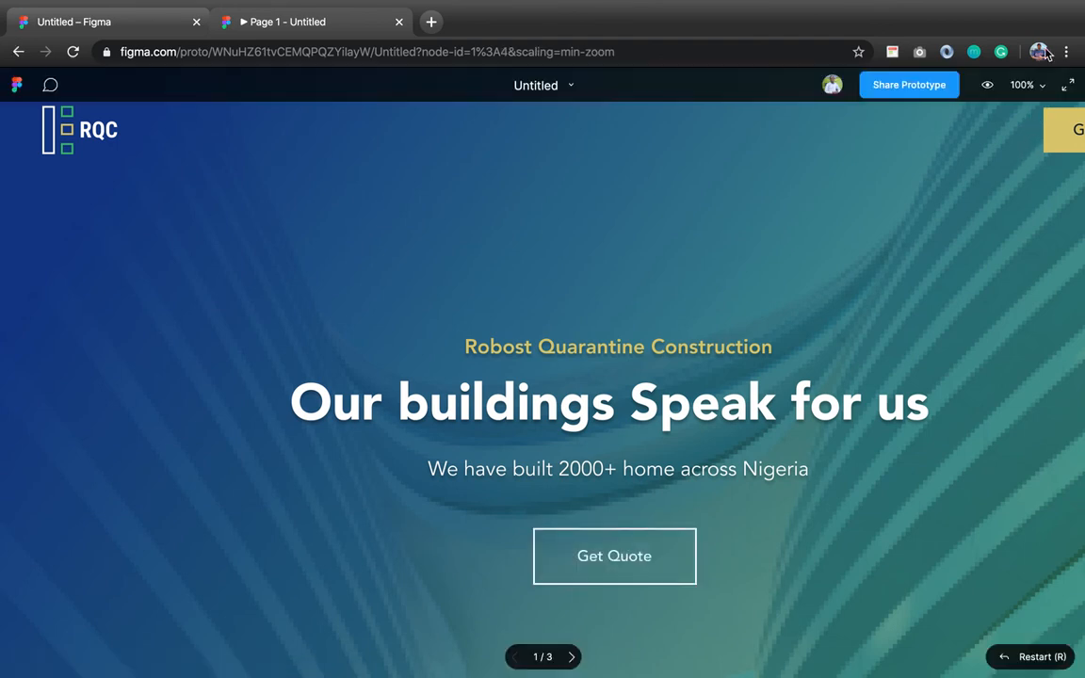
{"action": "left_click", "coordinate": [1042, 85]}
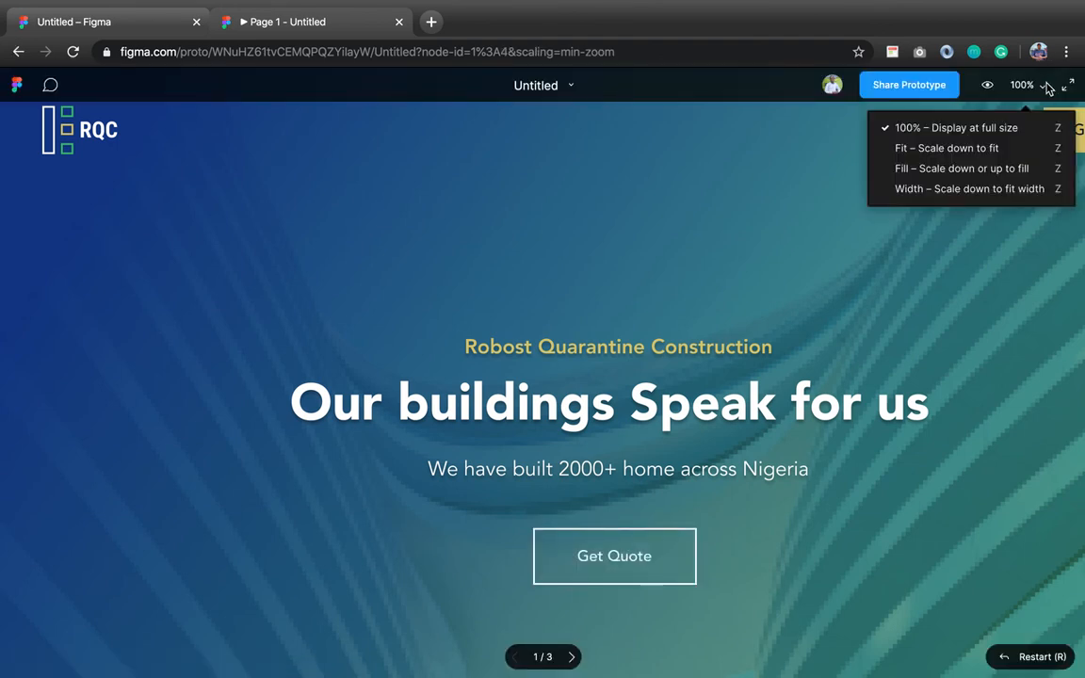
{"action": "left_click", "coordinate": [987, 153]}
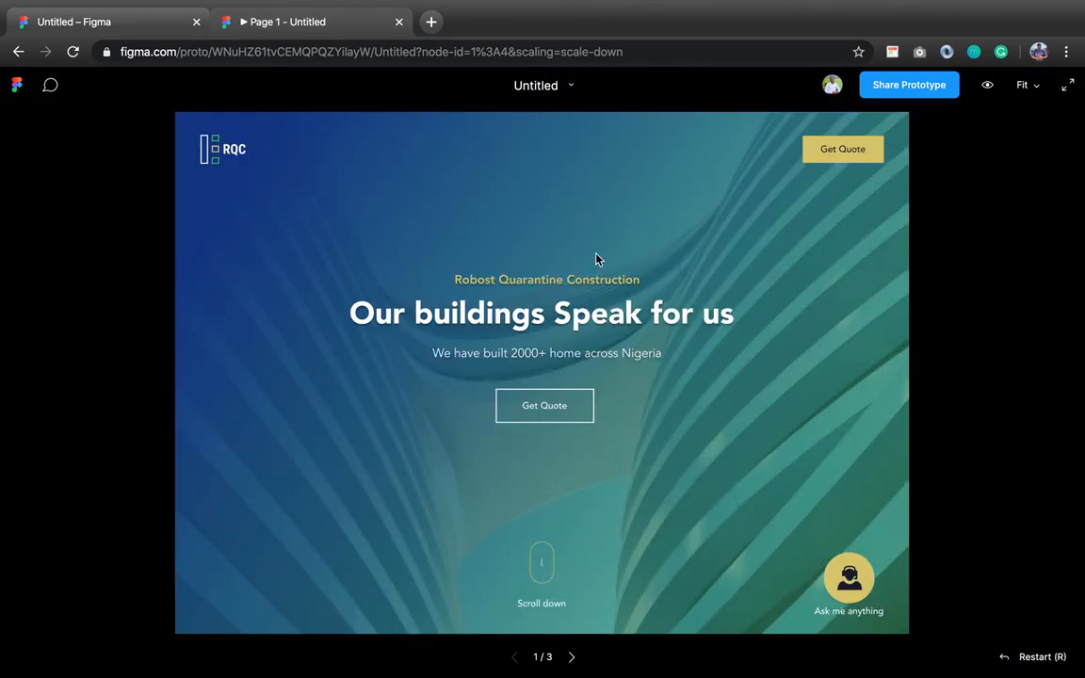
Test the central Get Quote button's hover interaction and open and close the "Ask me anything" support panel twice on the first page
{"action": "left_click", "coordinate": [591, 418]}
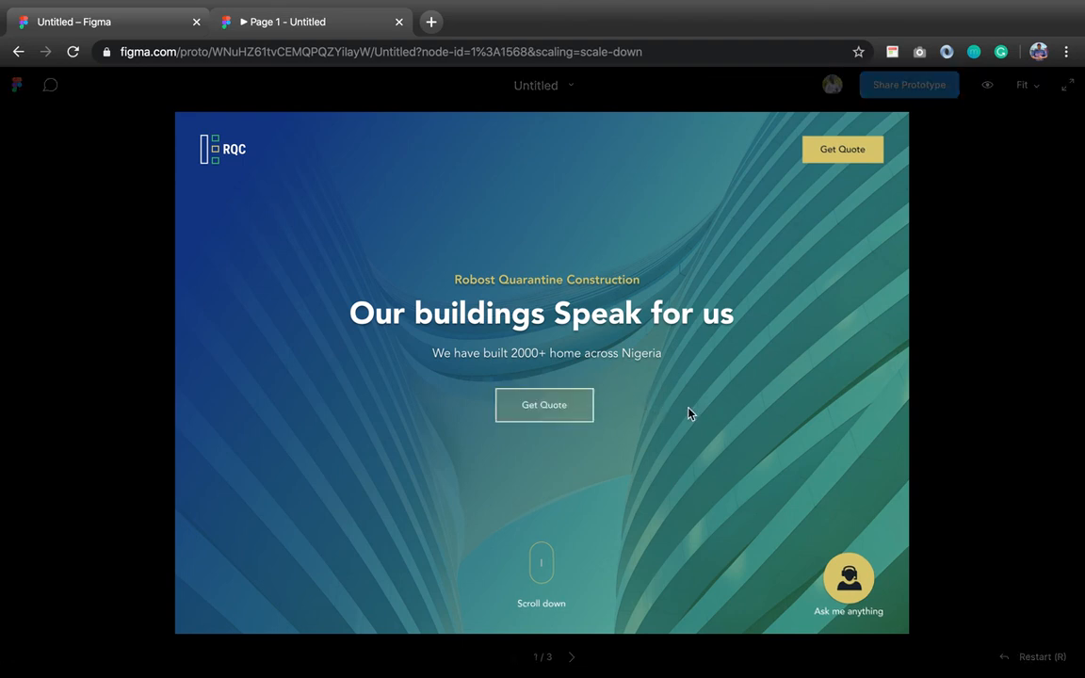
{"action": "left_click", "coordinate": [562, 406]}
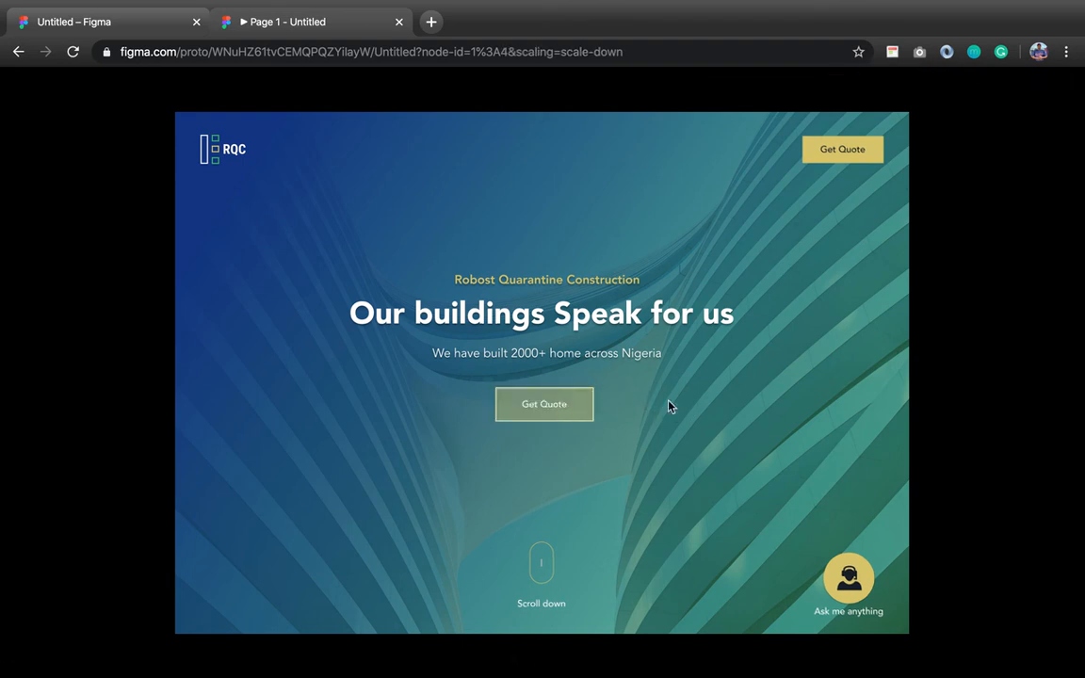
{"action": "left_click", "coordinate": [860, 582]}
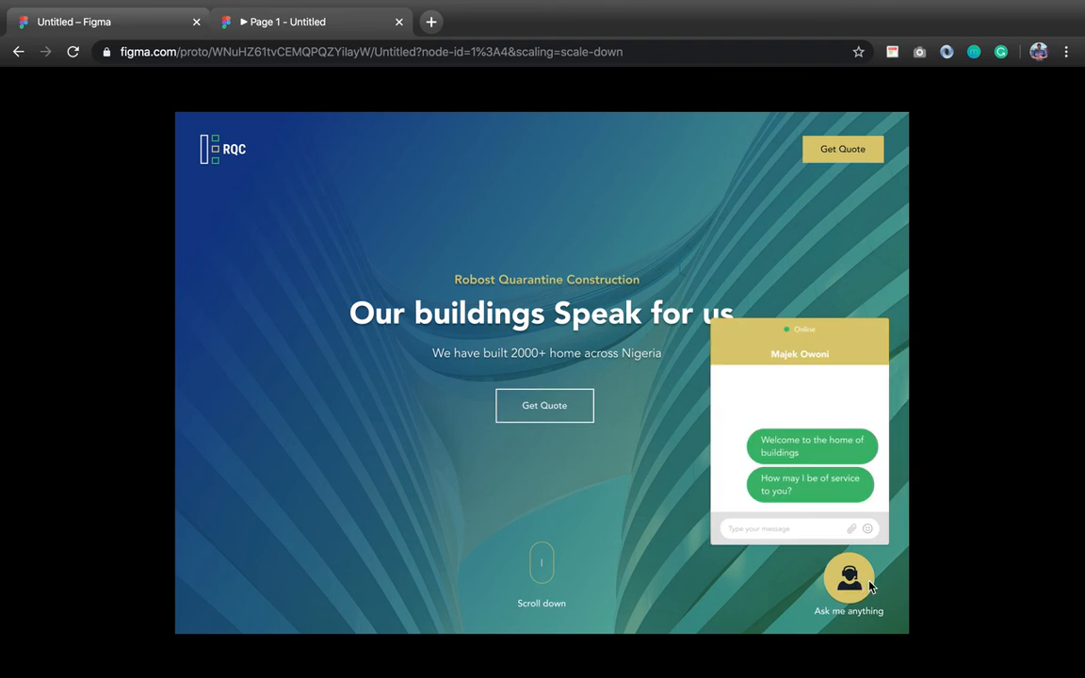
{"action": "left_click", "coordinate": [869, 588]}
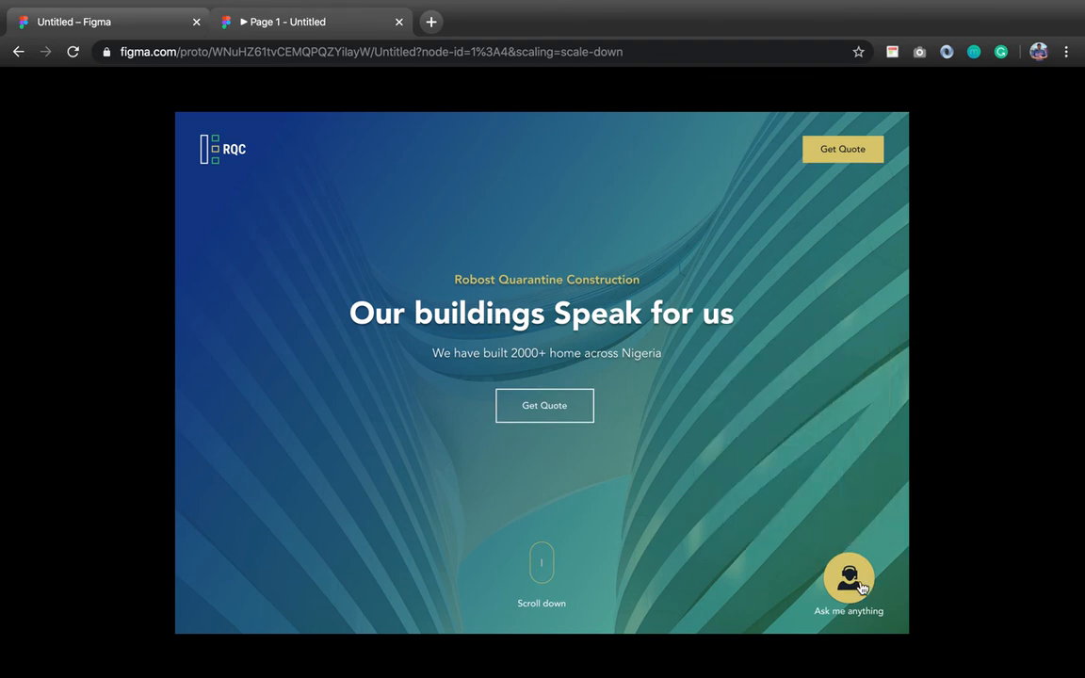
{"action": "left_click", "coordinate": [861, 588]}
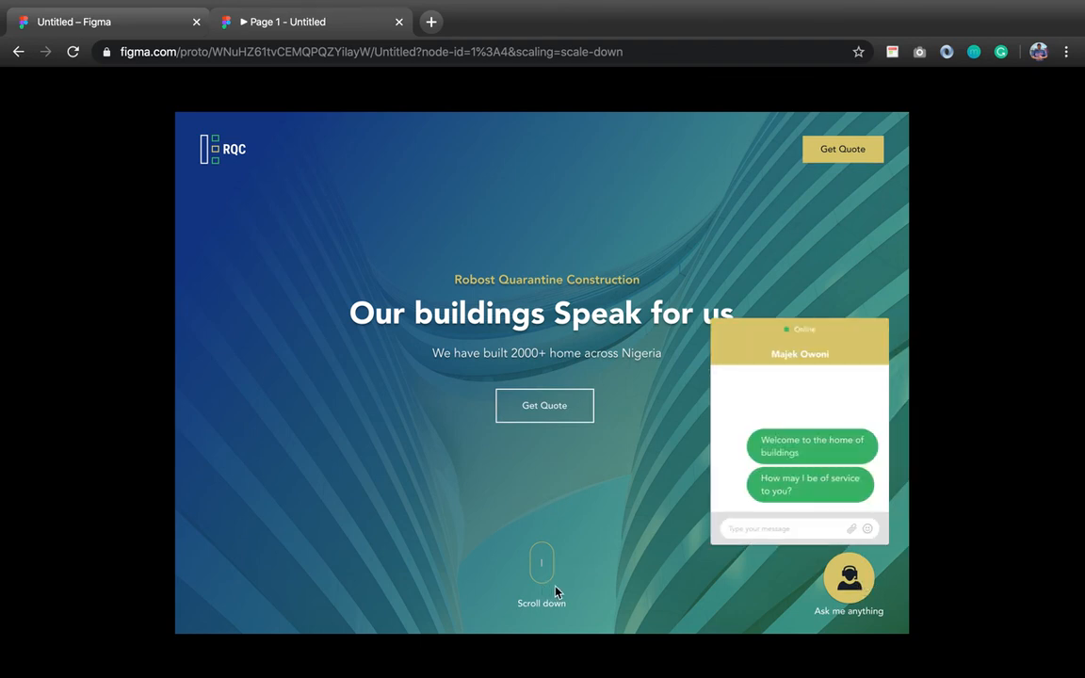
{"action": "left_click", "coordinate": [867, 569]}
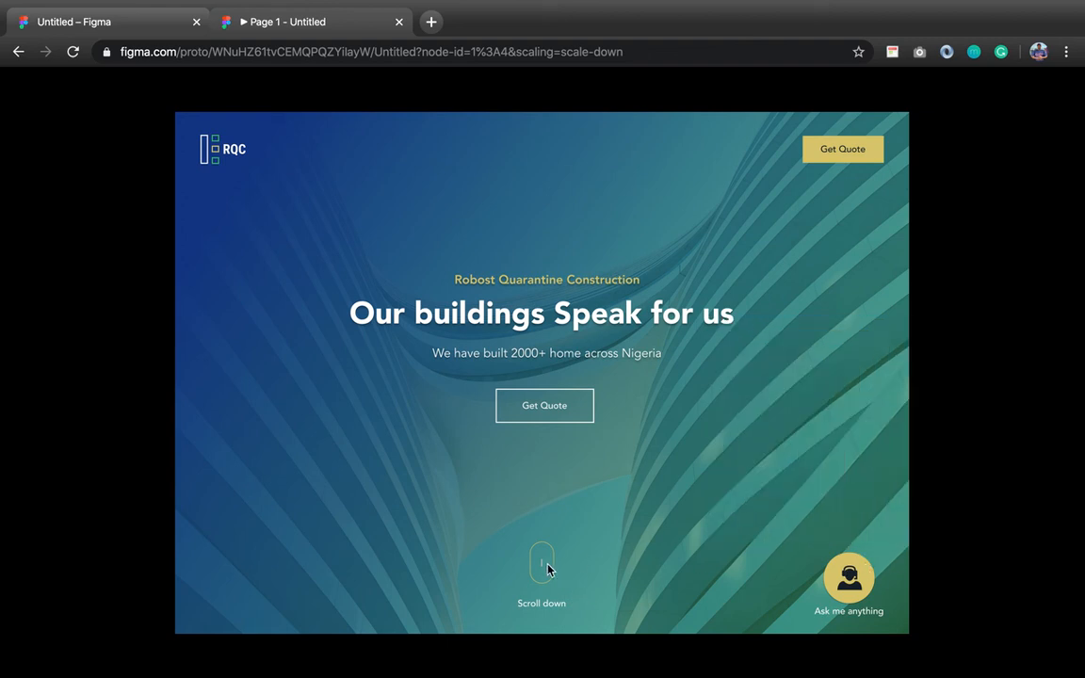
Test the upward drag transition to the "We are Earth Movers" page and toggle its "Ask me anything" support panel
{"action": "left_click_drag", "start_coordinate": [539, 489], "coordinate": [585, 239]}
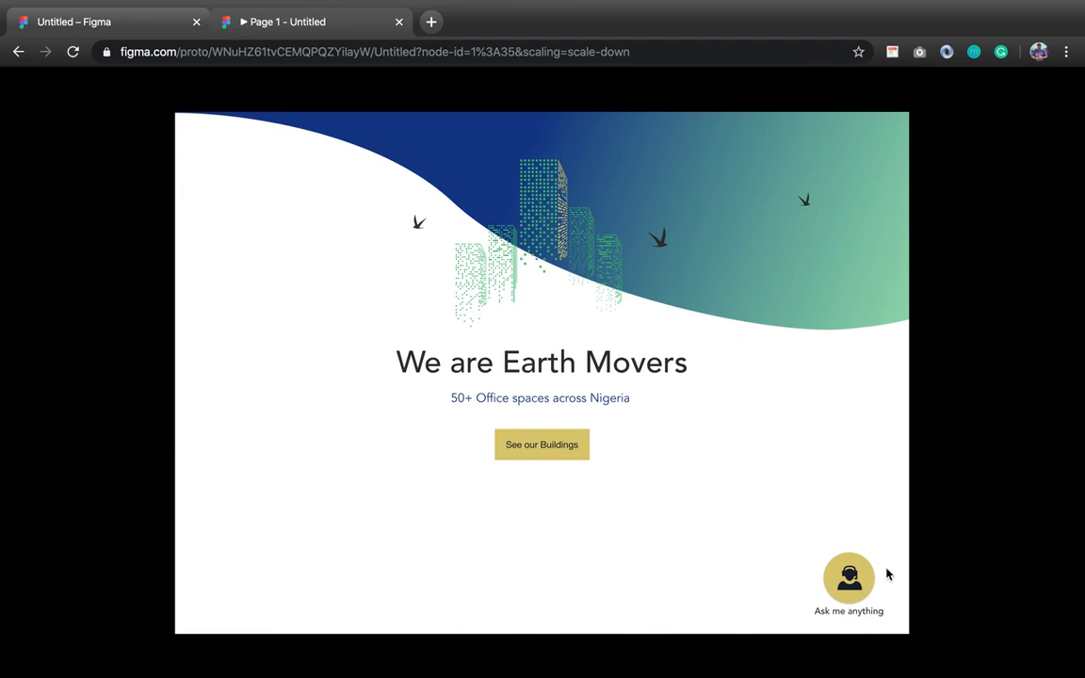
{"action": "left_click", "coordinate": [851, 581]}
{"action": "left_click", "coordinate": [851, 582]}
{"action": "left_click", "coordinate": [850, 582]}
{"action": "left_click", "coordinate": [850, 582]}
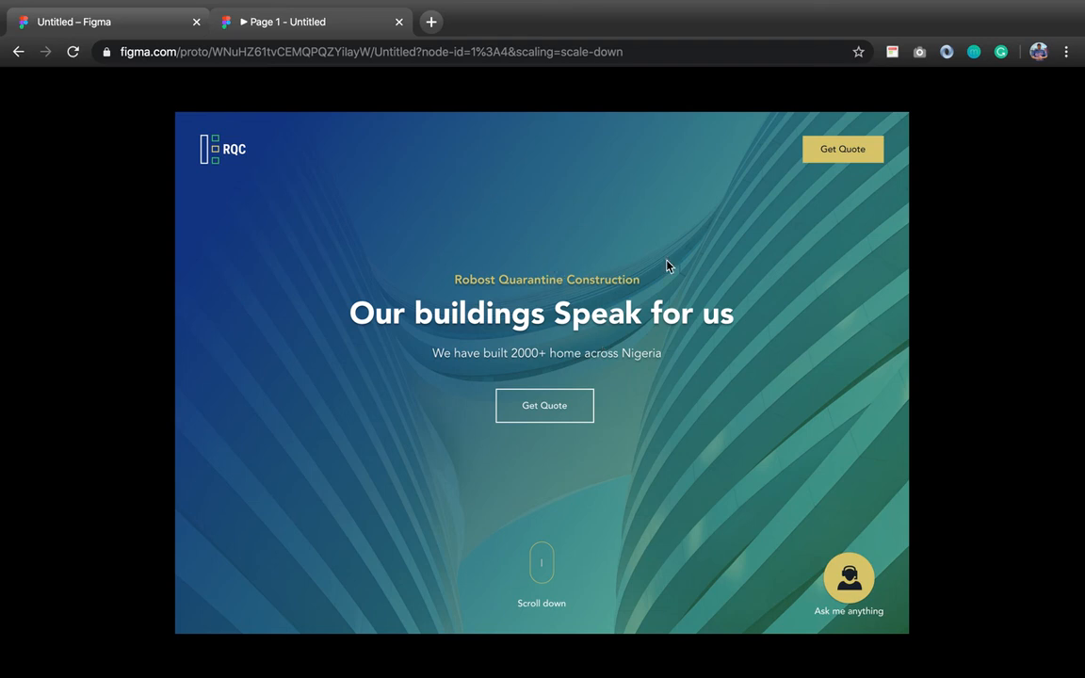
{"action": "mouse_move", "coordinate": [284, 35]}
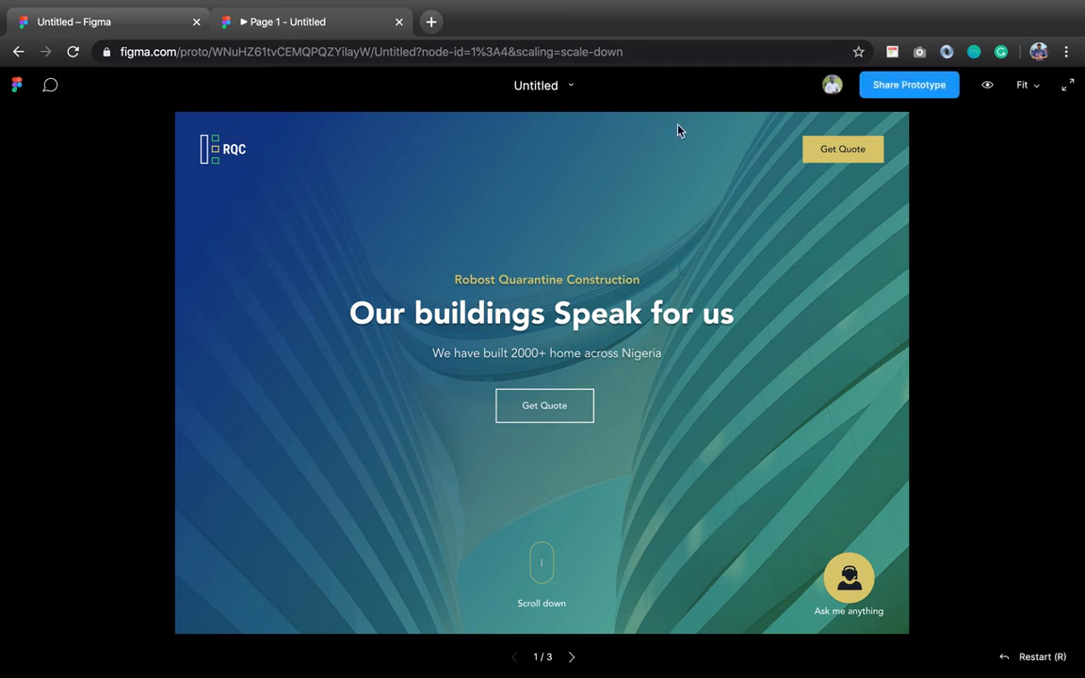